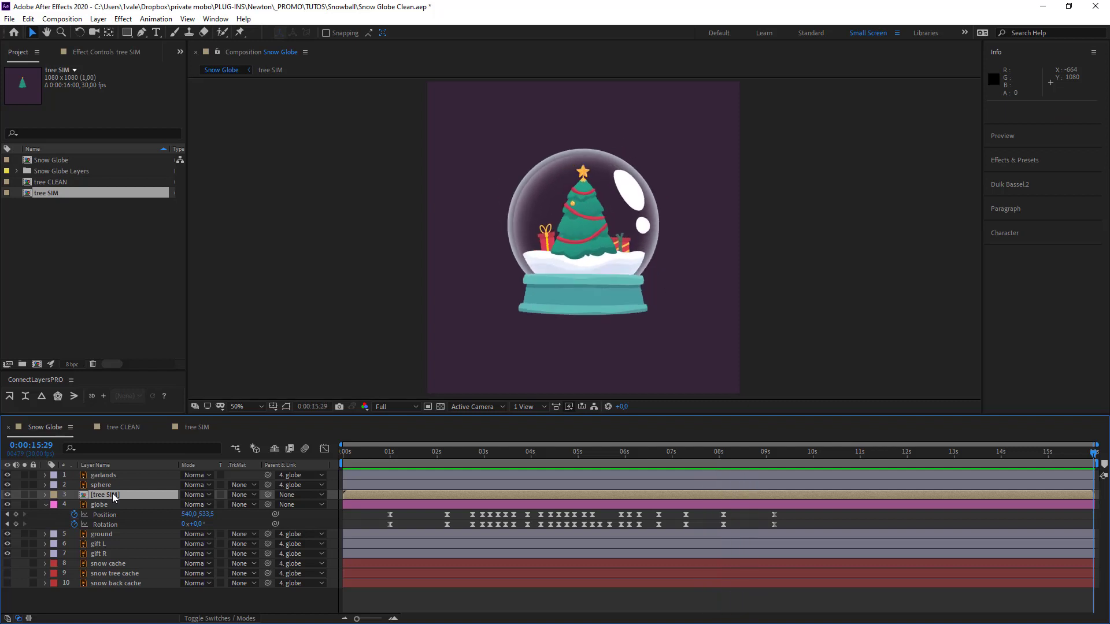
Step: Open the tree SIM composition
{"action": "left_click", "coordinate": [103, 485]}
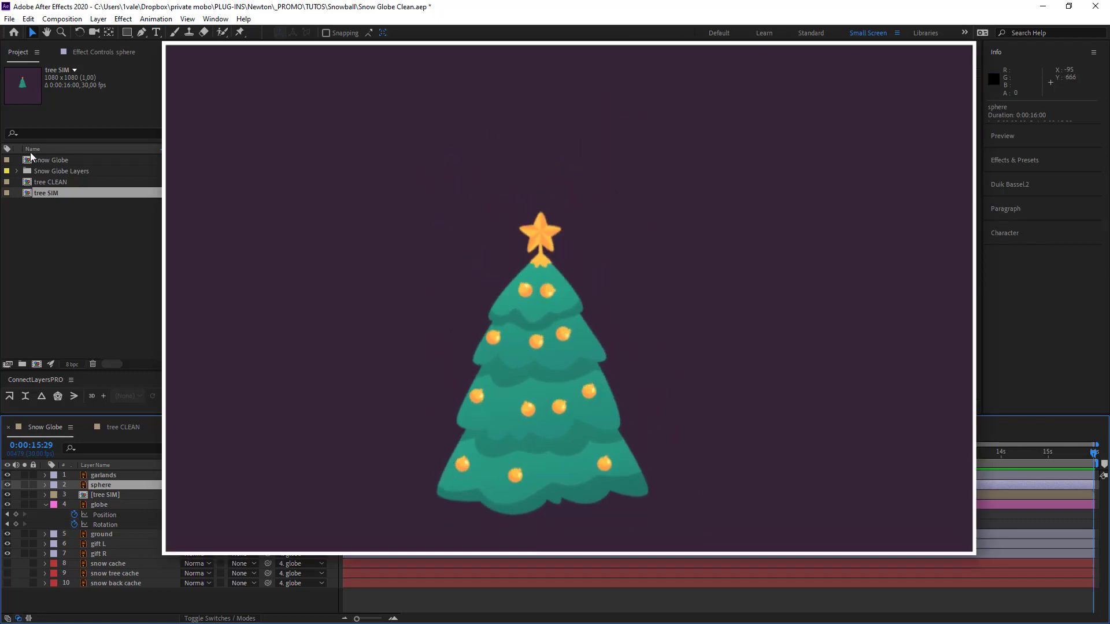
{"action": "left_click", "coordinate": [74, 226]}
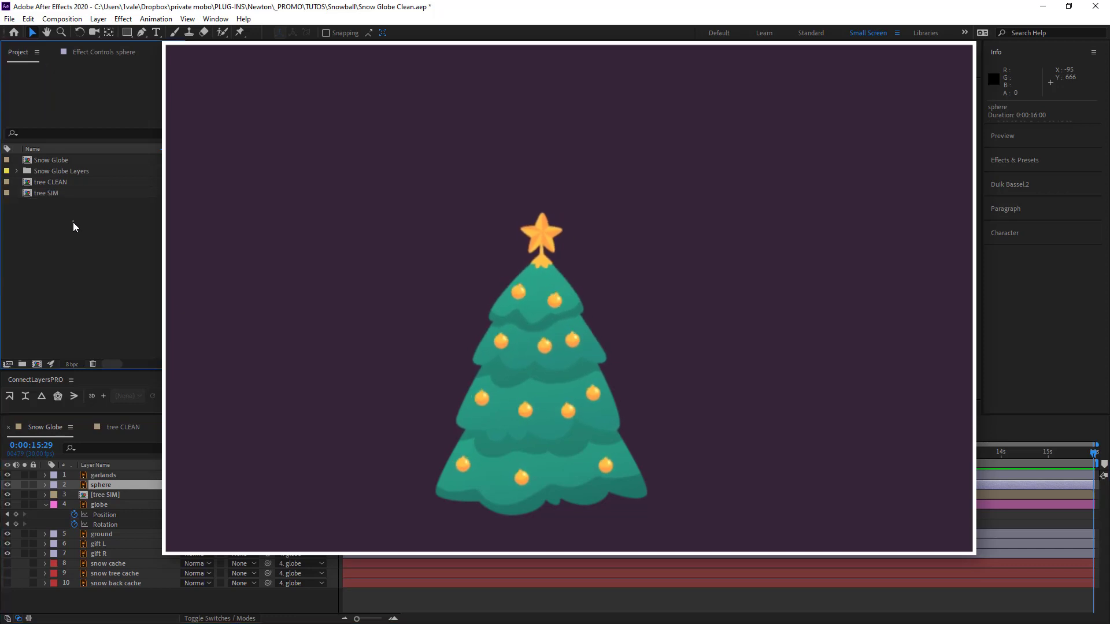
{"action": "left_click", "coordinate": [50, 194]}
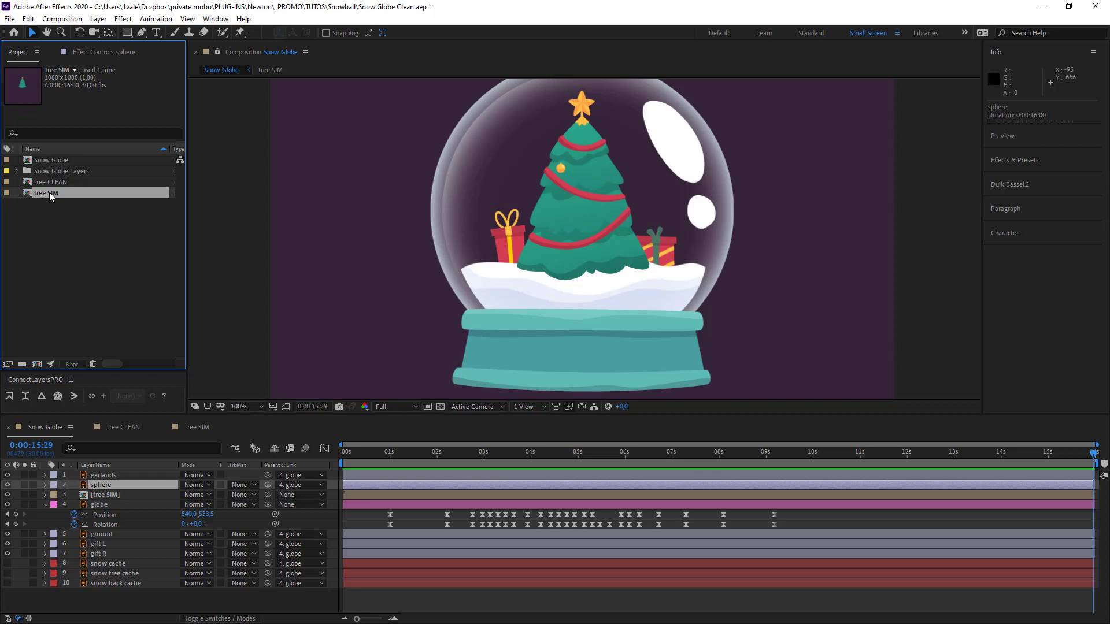
{"action": "double_click", "coordinate": [43, 195]}
{"action": "key", "text": "period"}
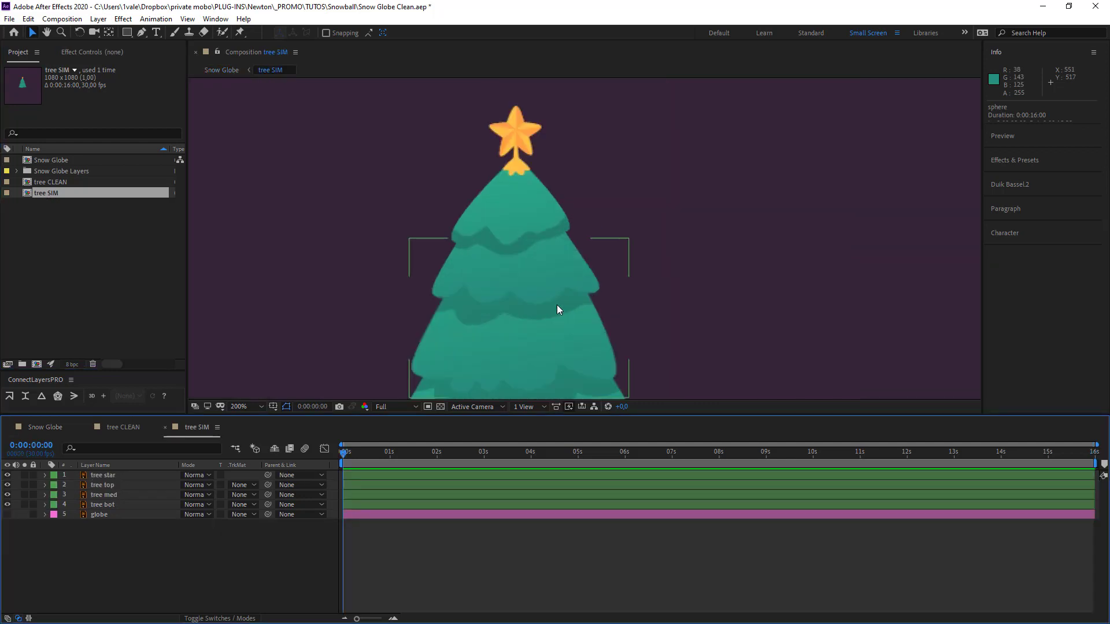
{"action": "left_click_drag", "start_coordinate": [512, 318], "coordinate": [544, 238]}
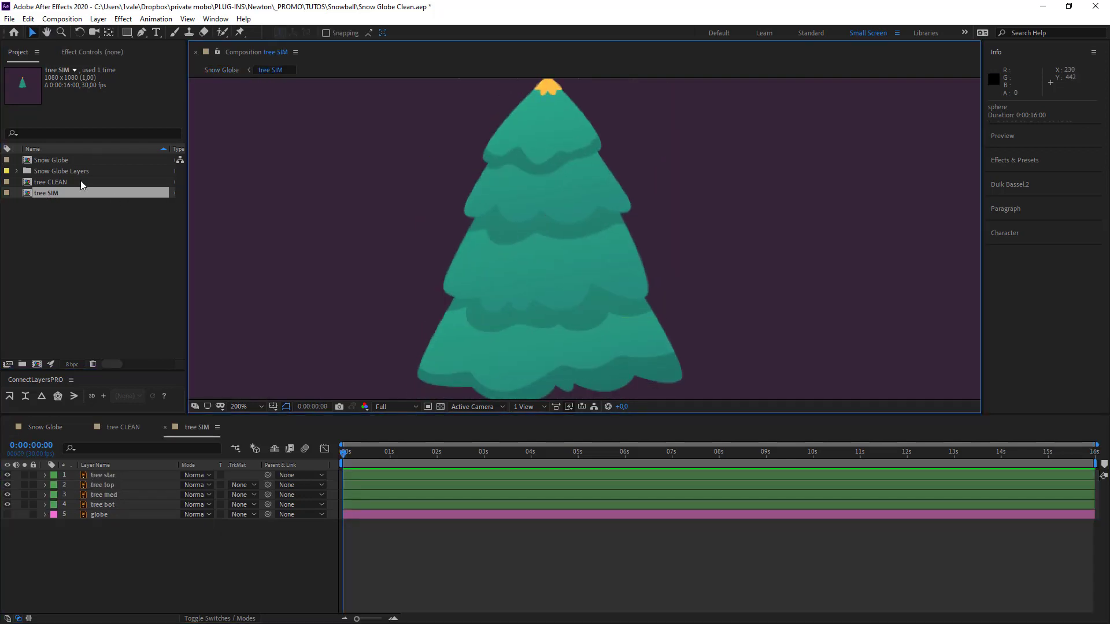
Step: Add sphere/Snow Globe.ai from the Snow Globe Layers folder to the composition and place the ornament on the tree's uppermost tier, below the star
{"action": "left_click", "coordinate": [17, 171]}
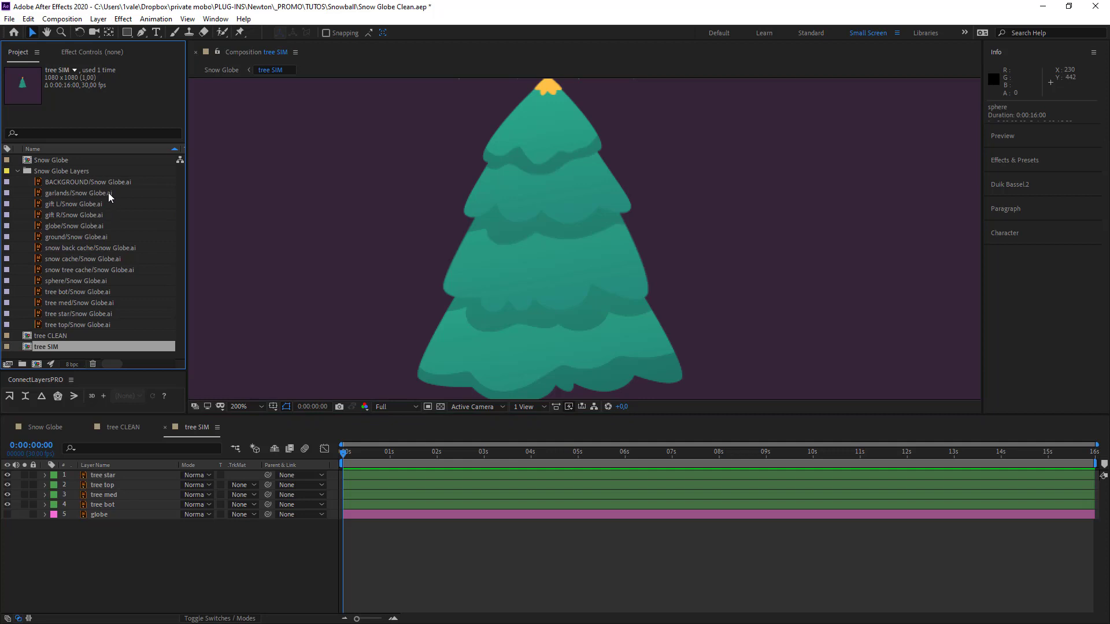
{"action": "left_click", "coordinate": [110, 195]}
{"action": "left_click", "coordinate": [86, 228]}
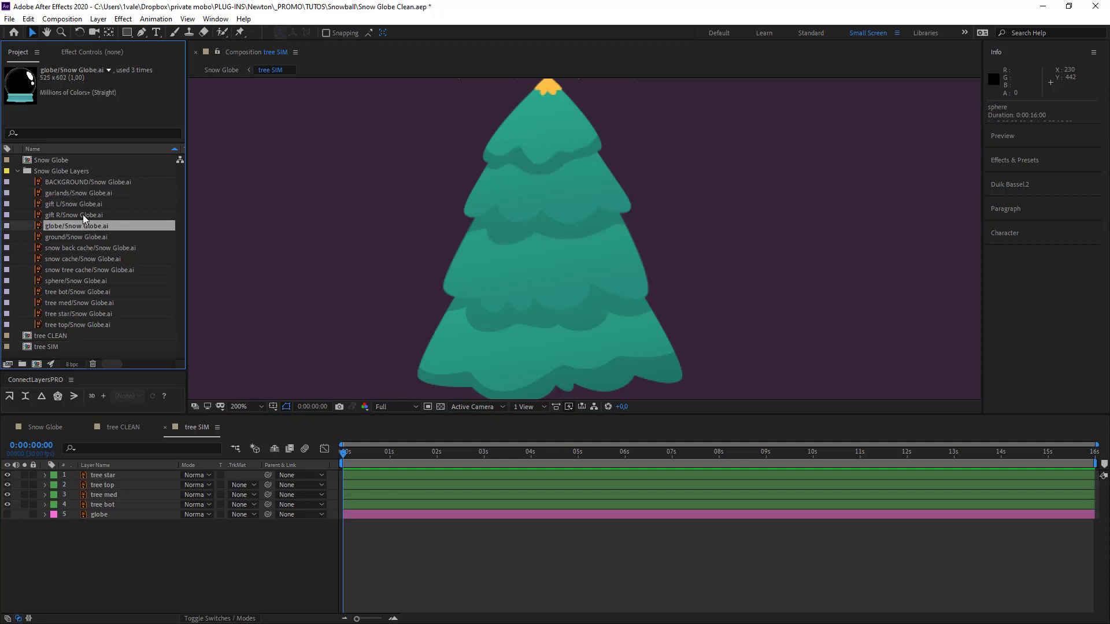
{"action": "left_click_drag", "start_coordinate": [92, 282], "coordinate": [524, 153]}
{"action": "scroll", "coordinate": [479, 318], "scroll_direction": "down", "scroll_amount": 1}
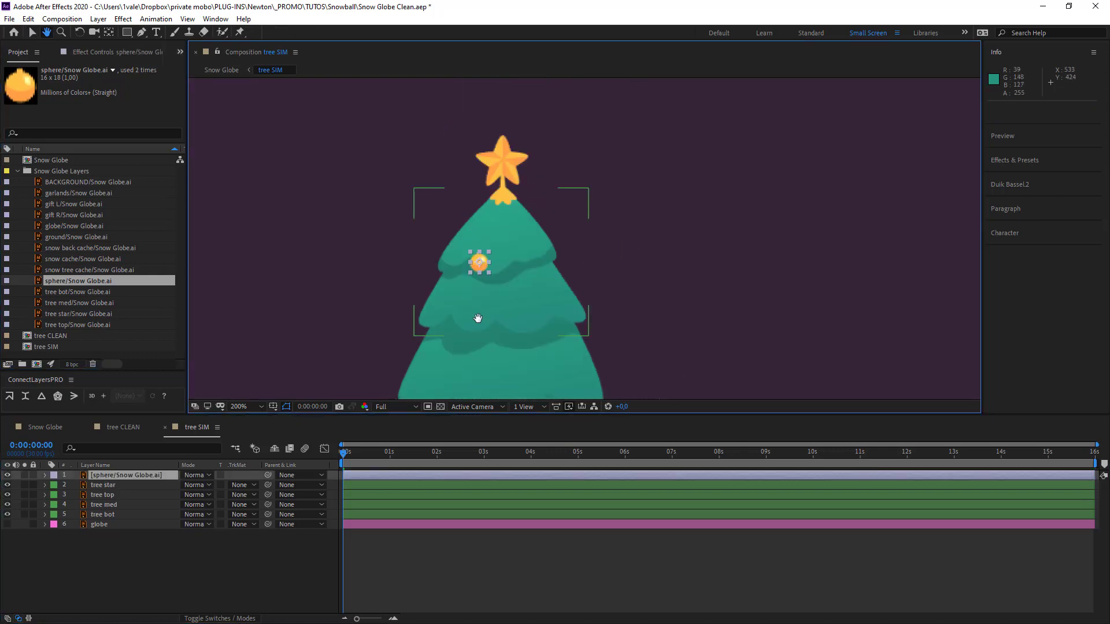
{"action": "scroll", "coordinate": [484, 301], "scroll_direction": "up", "scroll_amount": 4}
{"action": "scroll", "coordinate": [374, 321], "scroll_direction": "down", "scroll_amount": 2}
{"action": "scroll", "coordinate": [494, 282], "scroll_direction": "up", "scroll_amount": 1}
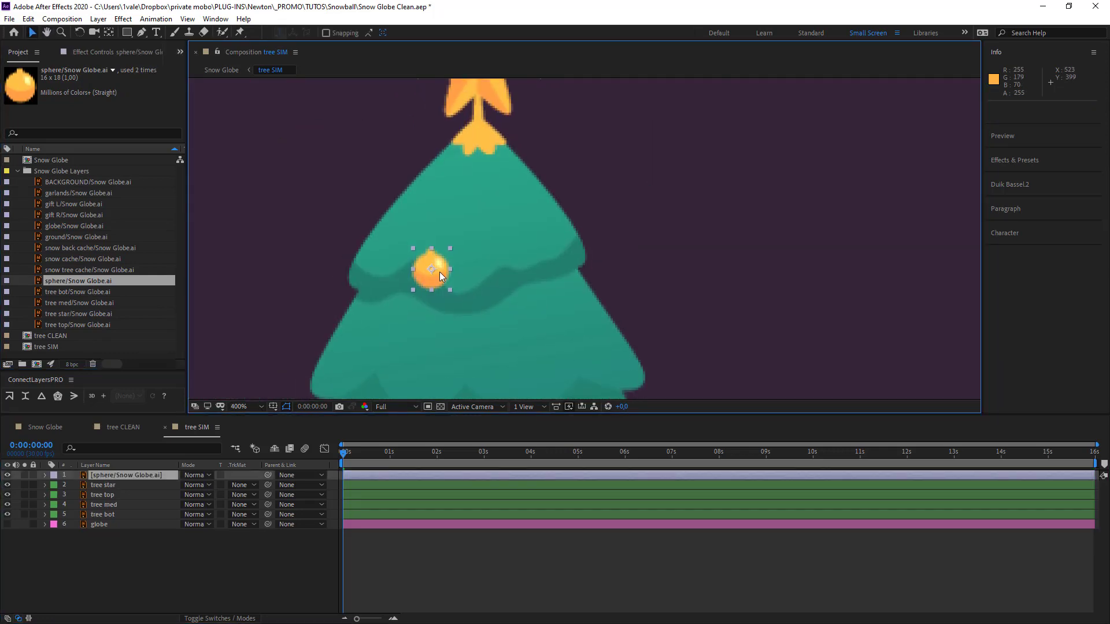
{"action": "left_click_drag", "start_coordinate": [440, 272], "coordinate": [446, 205]}
{"action": "key", "text": "comma"}
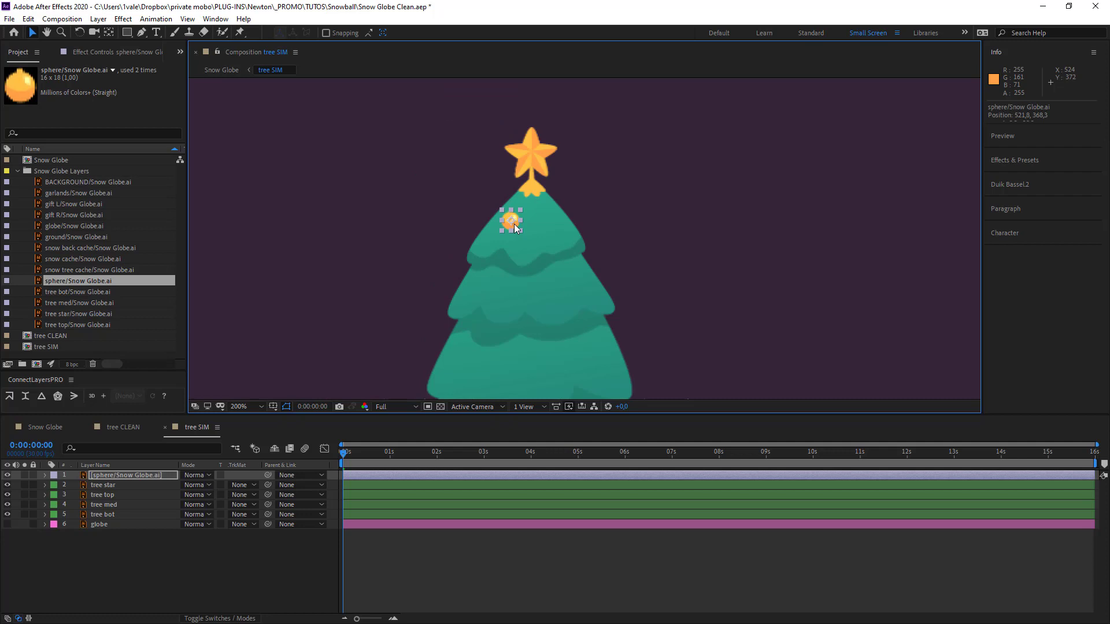
Step: Duplicate the ornament five times: one more on the uppermost tier, three across the second tier and one at the third tier's left
{"action": "left_click_drag", "start_coordinate": [515, 224], "coordinate": [539, 298]}
{"action": "key", "text": "ctrl+d"}
Step: Duplicate six more ornaments, spreading three across the rest of the third tier and three across the bottom tier
{"action": "key", "text": "ctrl+d"}
{"action": "key", "text": "ctrl+d"}
{"action": "key", "text": "ctrl+d"}
{"action": "left_click_drag", "start_coordinate": [538, 297], "coordinate": [462, 369]}
{"action": "left_click_drag", "start_coordinate": [545, 313], "coordinate": [535, 225]}
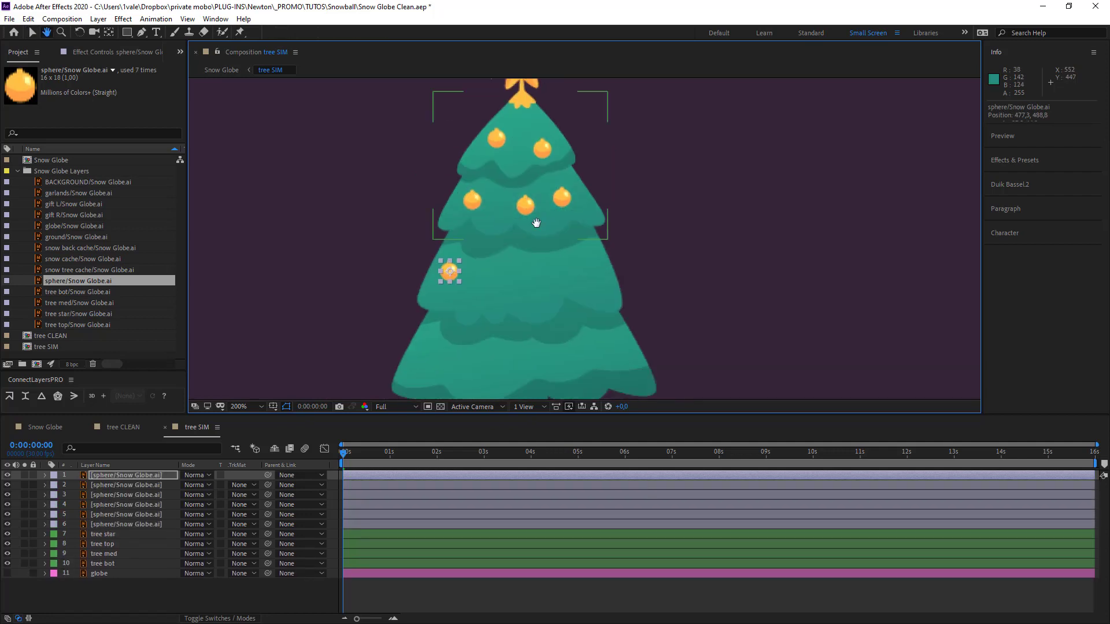
{"action": "key", "text": "ctrl+d"}
{"action": "left_click_drag", "start_coordinate": [453, 274], "coordinate": [507, 288]}
{"action": "key", "text": "ctrl+d"}
{"action": "left_click_drag", "start_coordinate": [508, 287], "coordinate": [427, 356]}
{"action": "key", "text": "ctrl+d"}
{"action": "key", "text": "ctrl+d"}
{"action": "key", "text": "ctrl+d"}
{"action": "left_click_drag", "start_coordinate": [427, 355], "coordinate": [498, 371]}
{"action": "key", "text": "ctrl+d"}
{"action": "left_click_drag", "start_coordinate": [498, 372], "coordinate": [606, 356]}
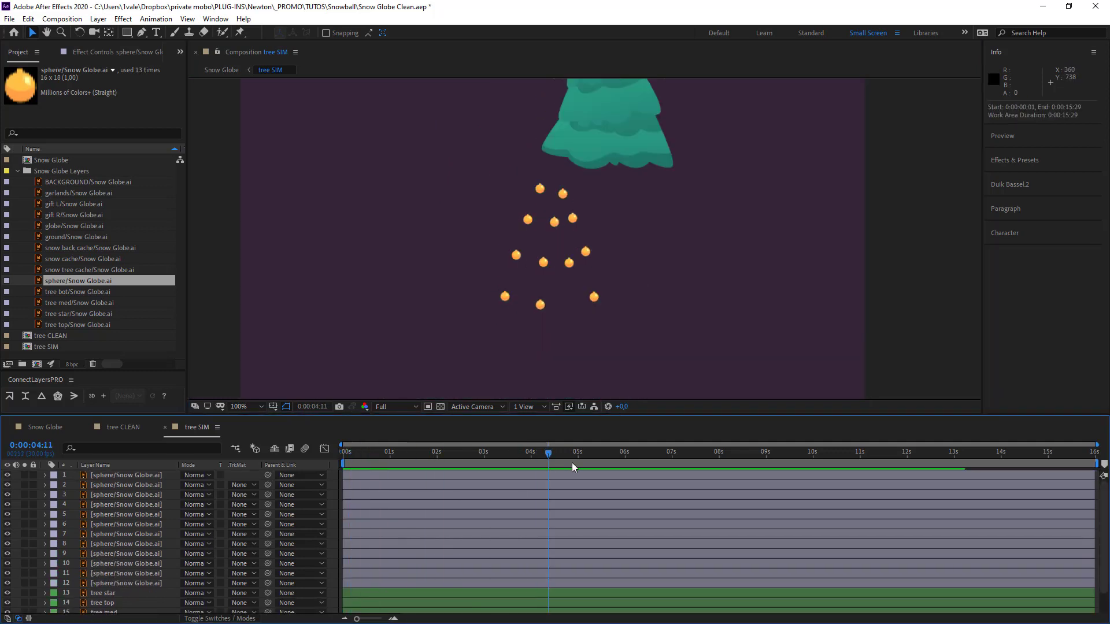
{"action": "left_click_drag", "start_coordinate": [573, 467], "coordinate": [312, 499]}
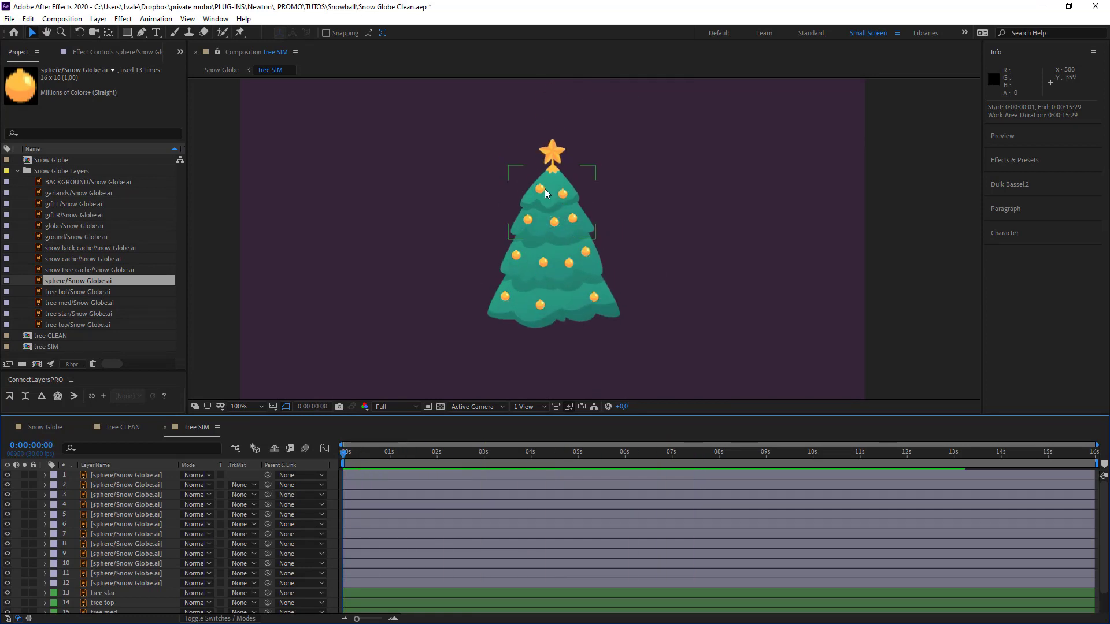
{"action": "key", "text": "period"}
{"action": "left_click", "coordinate": [497, 139]}
{"action": "key", "text": "comma"}
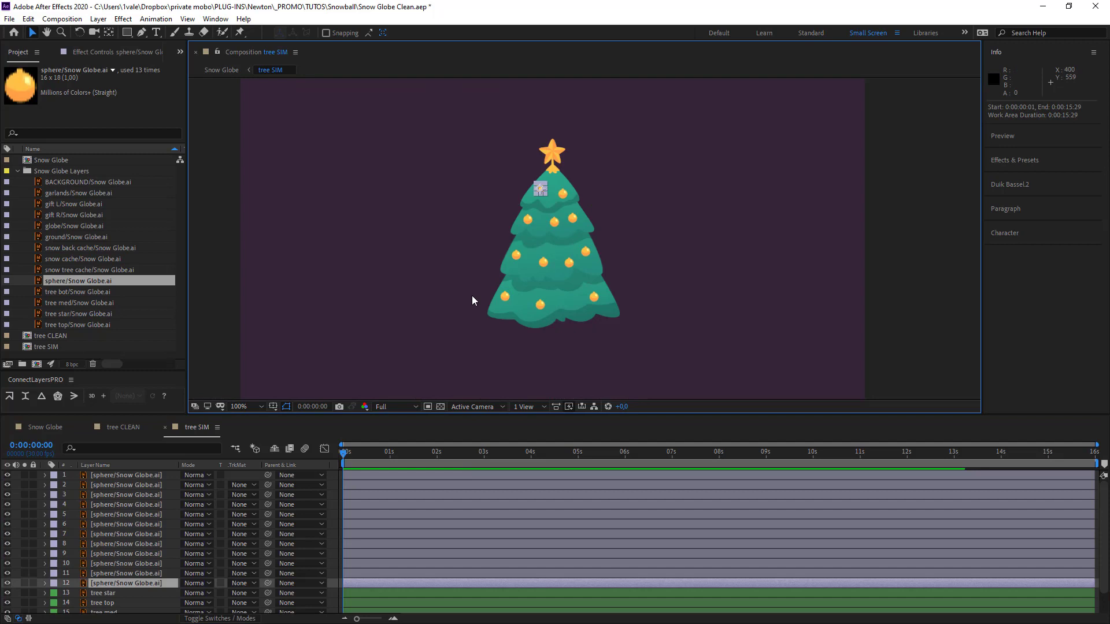
{"action": "left_click", "coordinate": [471, 296]}
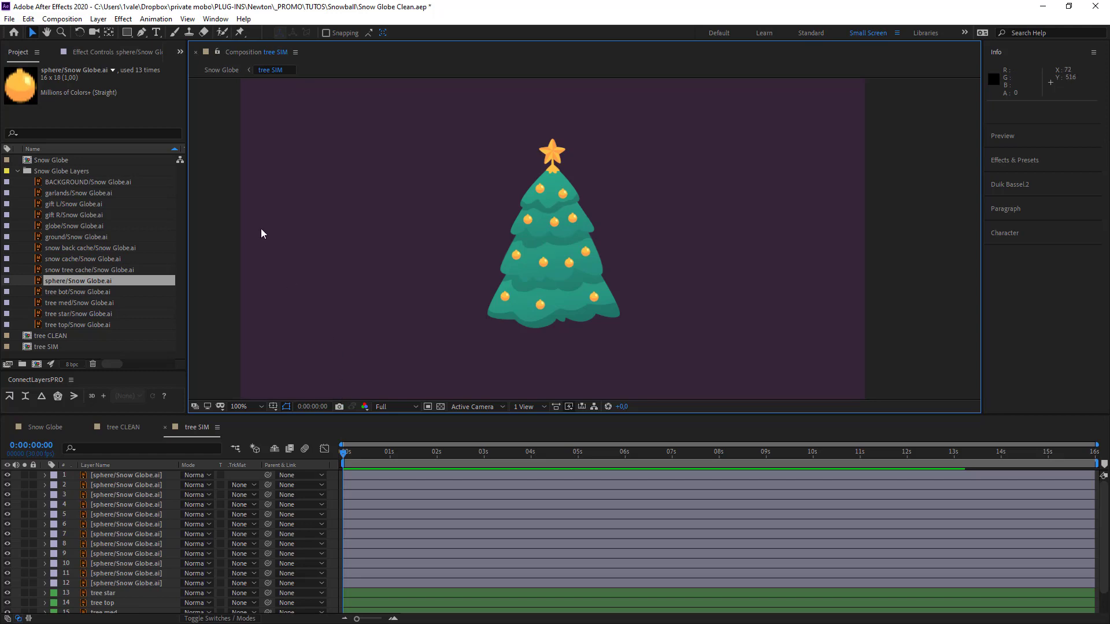
Step: Launch Newton 3 for the tree SIM composition and rewind the simulation to the start
{"action": "left_click", "coordinate": [62, 19]}
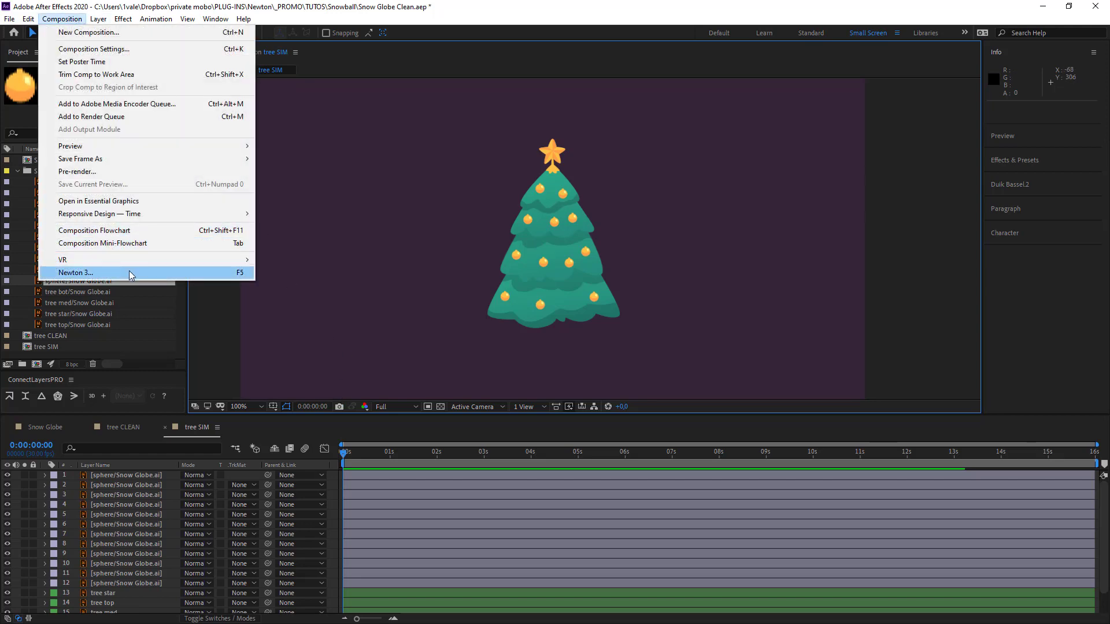
{"action": "left_click", "coordinate": [76, 273]}
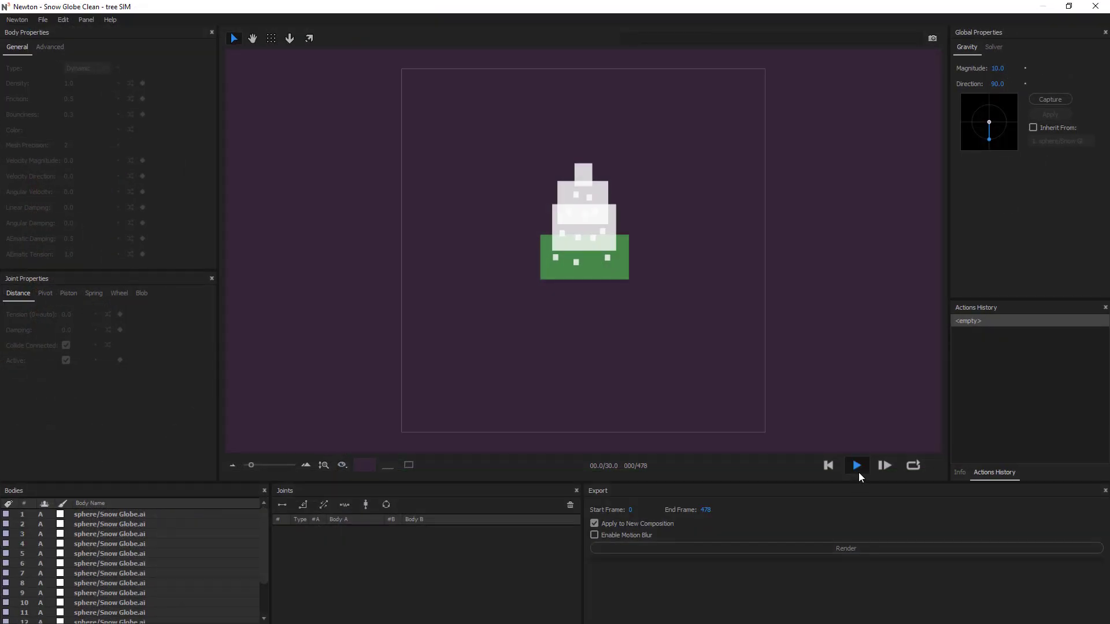
{"action": "left_click", "coordinate": [829, 467]}
{"action": "scroll", "coordinate": [665, 237], "scroll_direction": "up", "scroll_amount": 5}
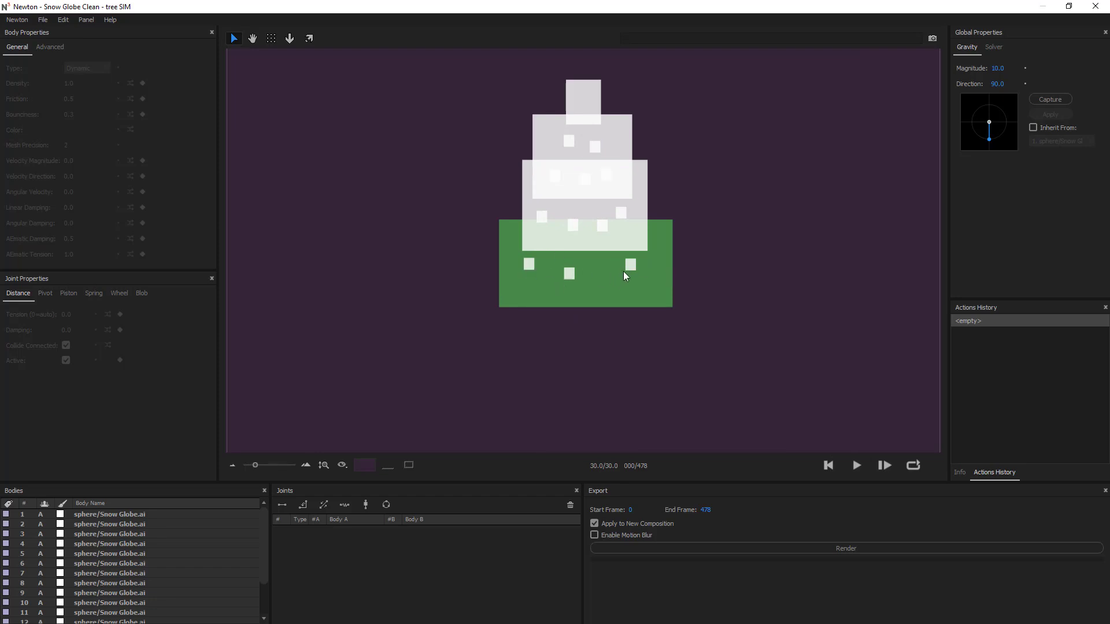
Step: Recolor the star and the three tree section bodies dark green
{"action": "left_click", "coordinate": [638, 206]}
{"action": "left_click", "coordinate": [646, 227]}
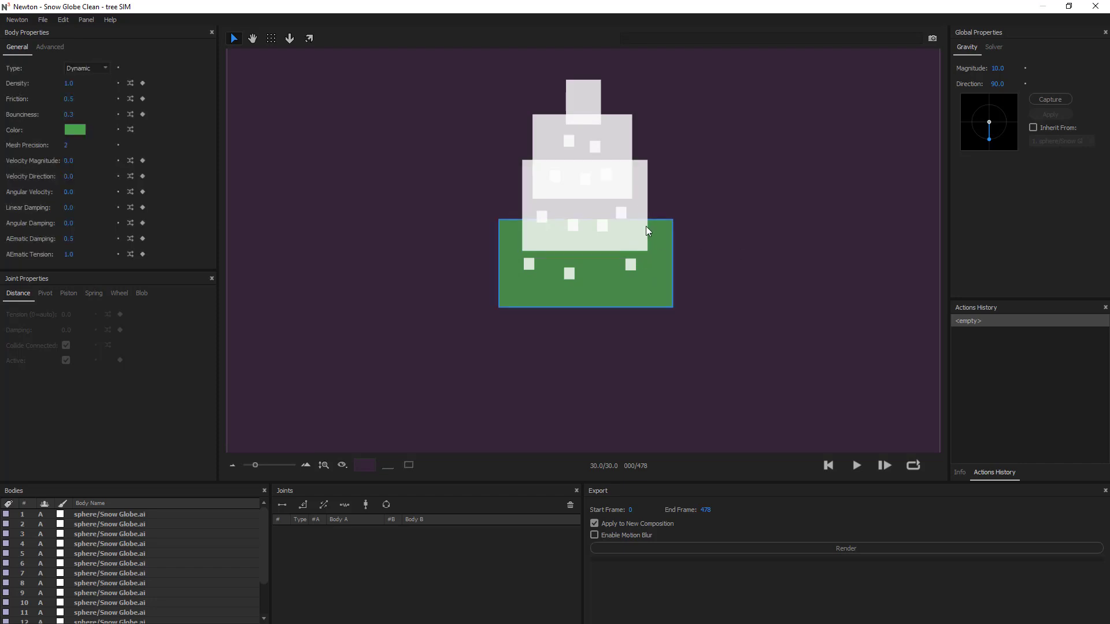
{"action": "left_click", "coordinate": [647, 174]}
{"action": "left_click", "coordinate": [622, 119], "text": "shift"}
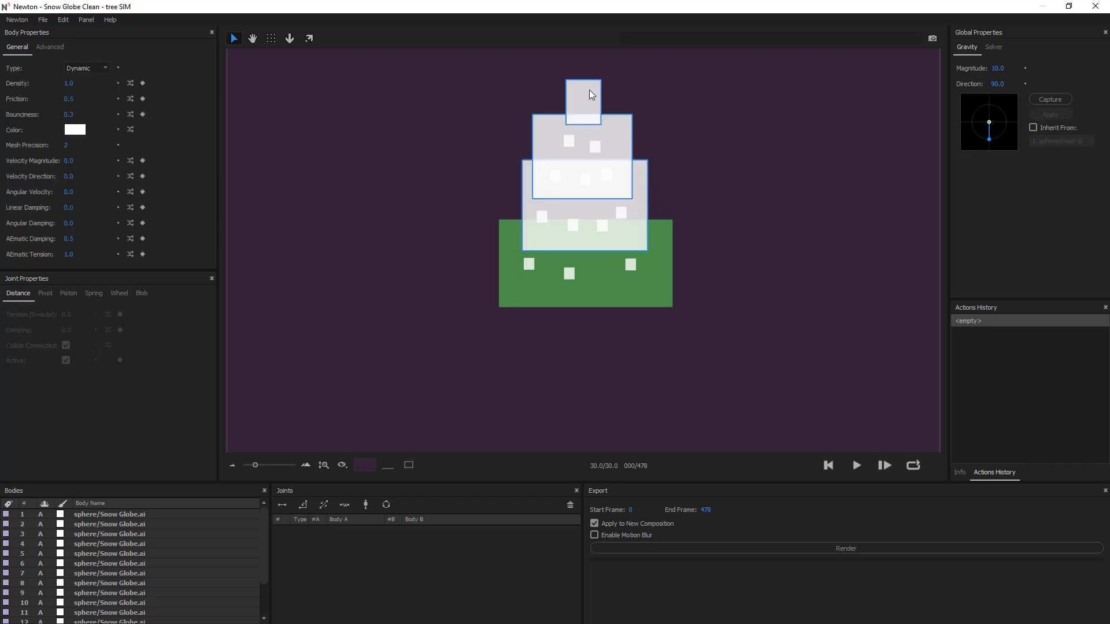
{"action": "left_click", "coordinate": [74, 129]}
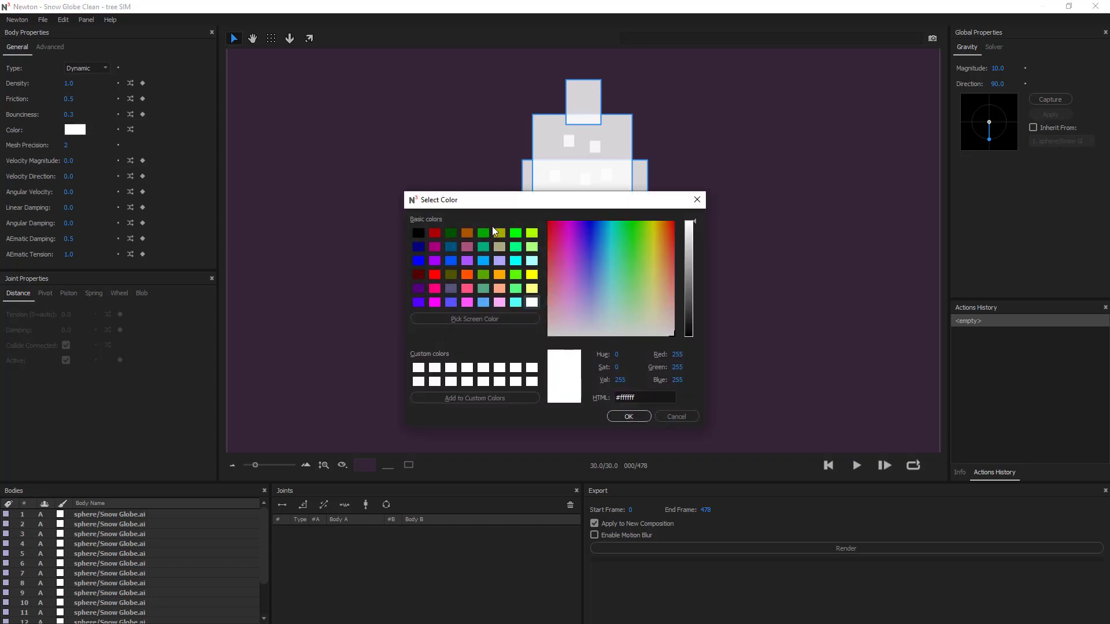
{"action": "left_click", "coordinate": [450, 276]}
{"action": "left_click", "coordinate": [628, 416]}
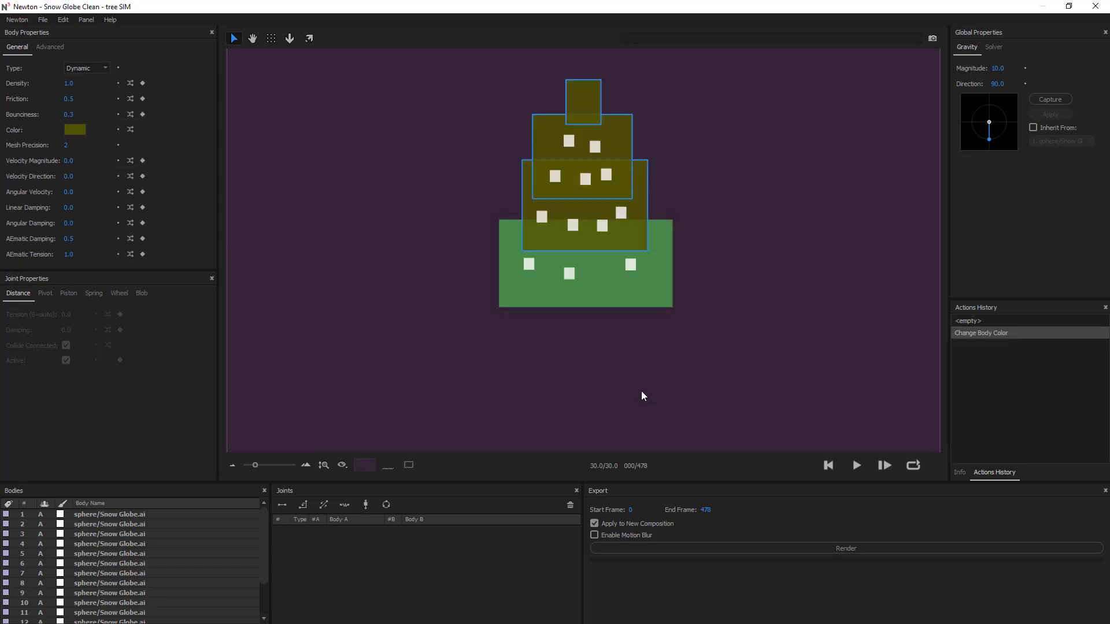
{"action": "left_click", "coordinate": [80, 130]}
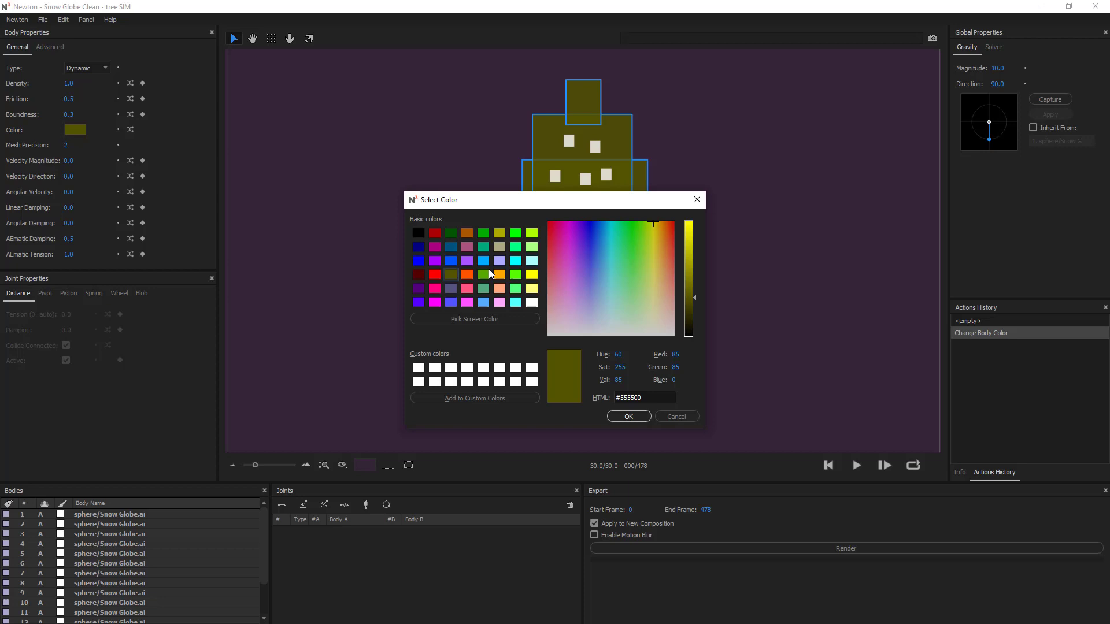
{"action": "left_click", "coordinate": [484, 234]}
{"action": "left_click", "coordinate": [628, 415]}
{"action": "left_click", "coordinate": [80, 130]}
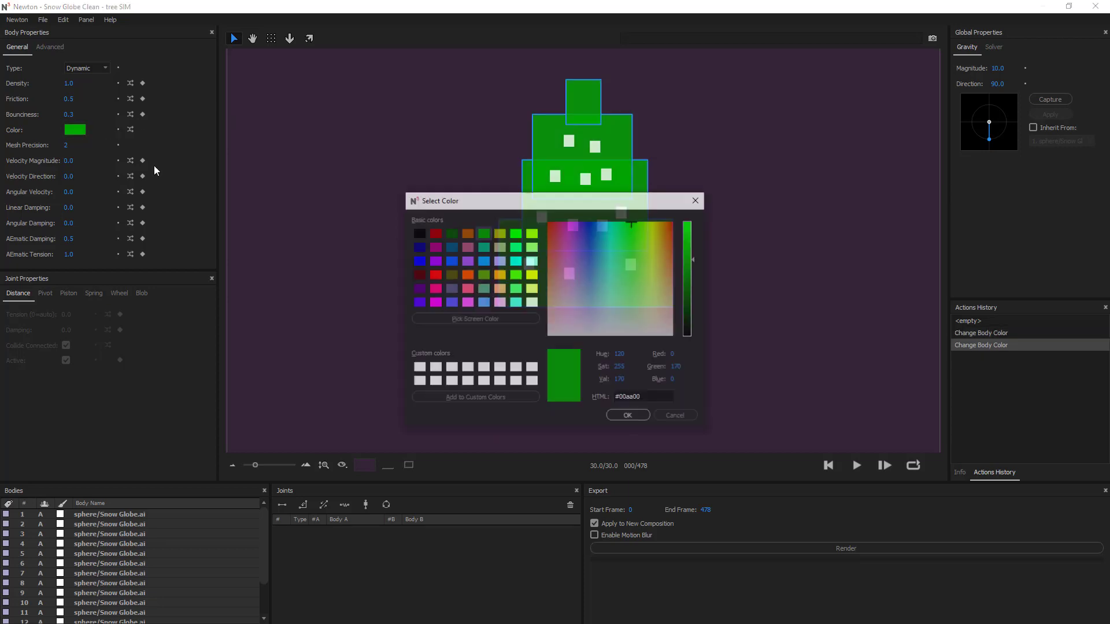
{"action": "left_click", "coordinate": [453, 234]}
{"action": "left_click", "coordinate": [627, 415]}
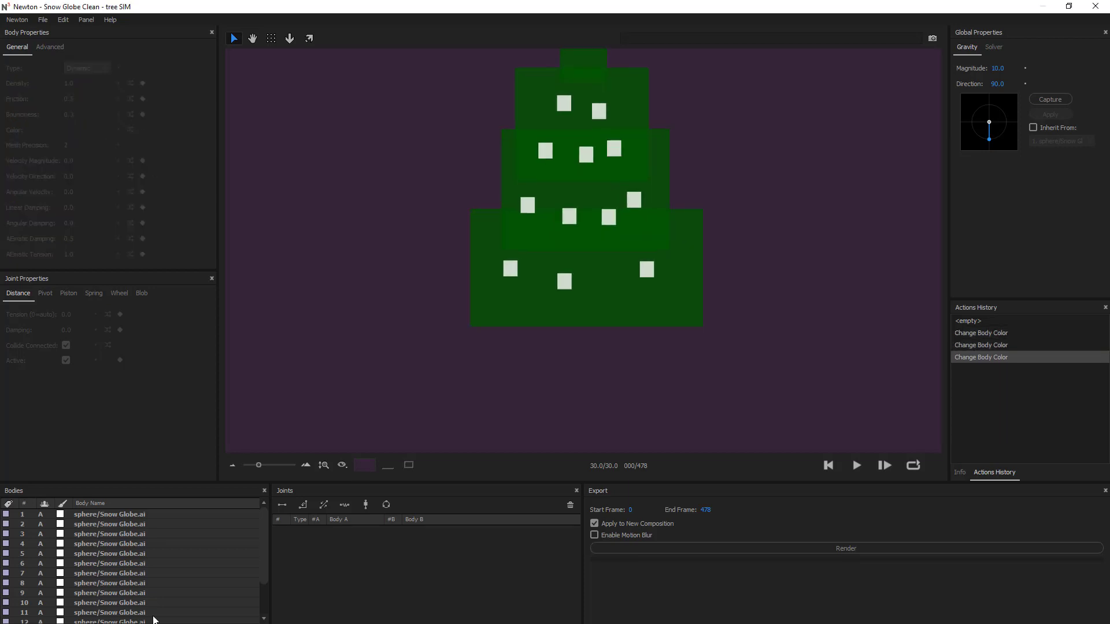
Step: Select all the sphere bodies and set their color to orange #ffa10a
{"action": "left_click", "coordinate": [118, 544]}
{"action": "key", "text": "ctrl+a"}
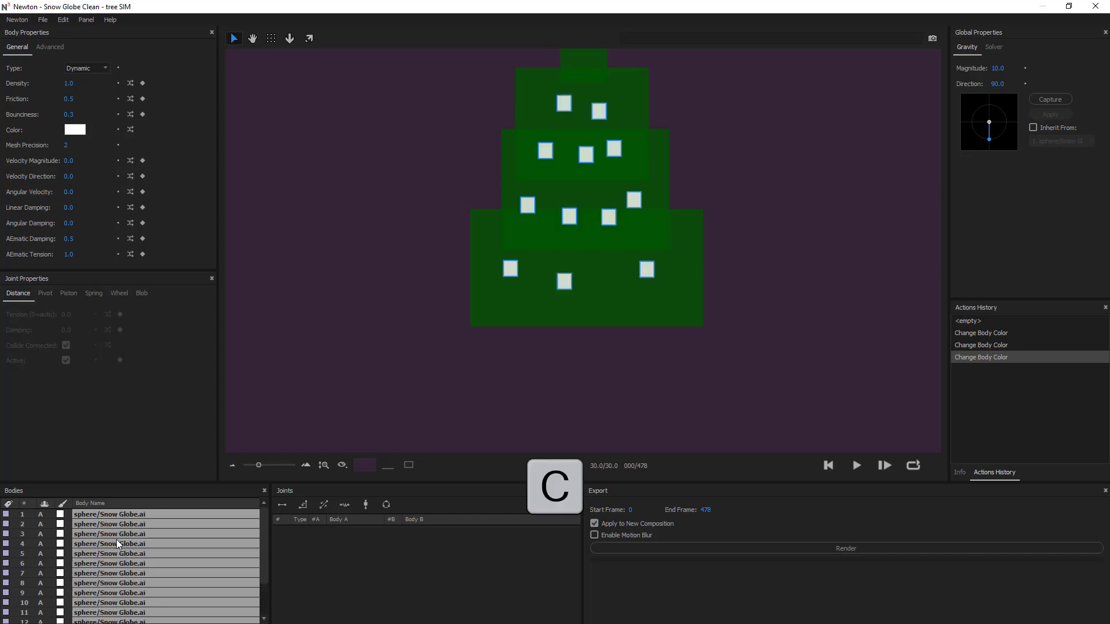
{"action": "left_click", "coordinate": [76, 129]}
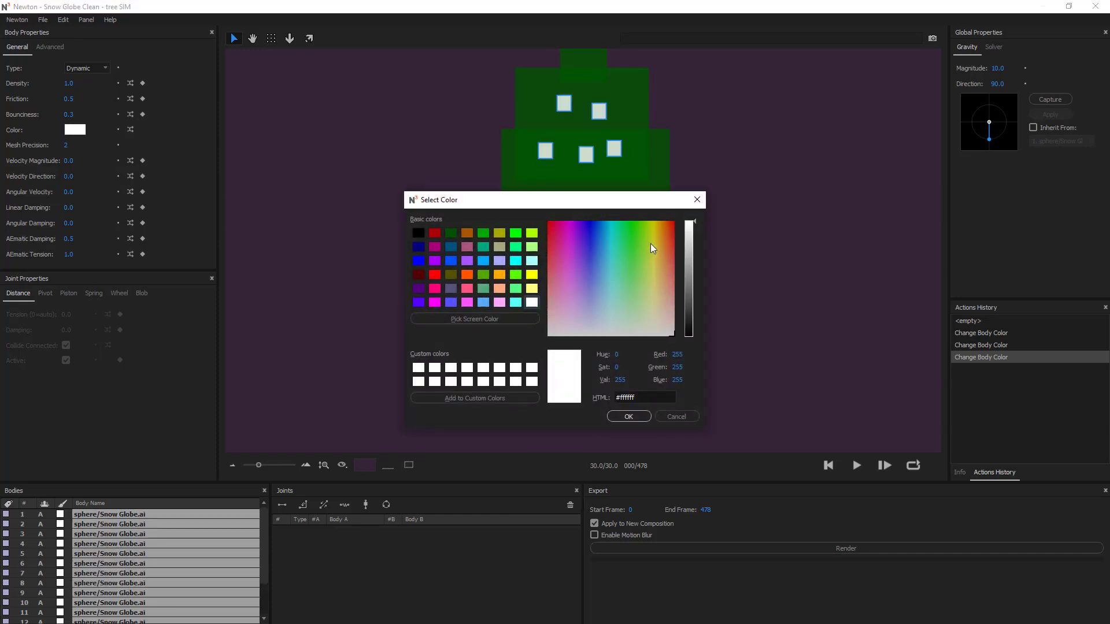
{"action": "left_click_drag", "start_coordinate": [650, 244], "coordinate": [664, 226]}
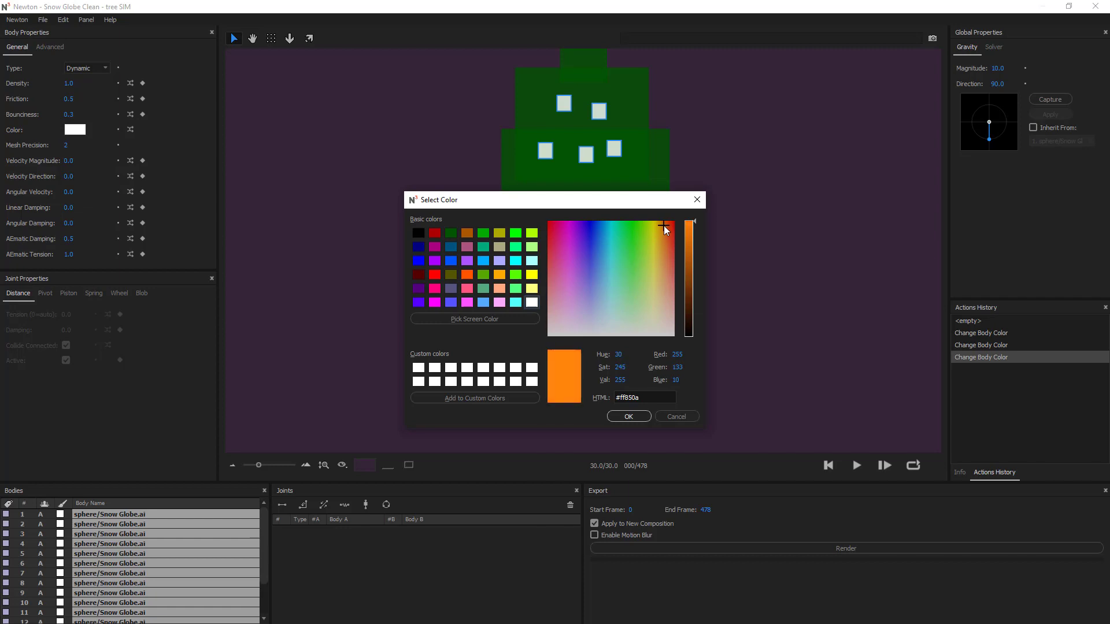
{"action": "left_click", "coordinate": [628, 416]}
Step: Select all the green tree bodies, set their type to Kinematic and close Newton to return to After Effects
{"action": "key", "text": "space"}
{"action": "left_click_drag", "start_coordinate": [840, 210], "coordinate": [750, 334]}
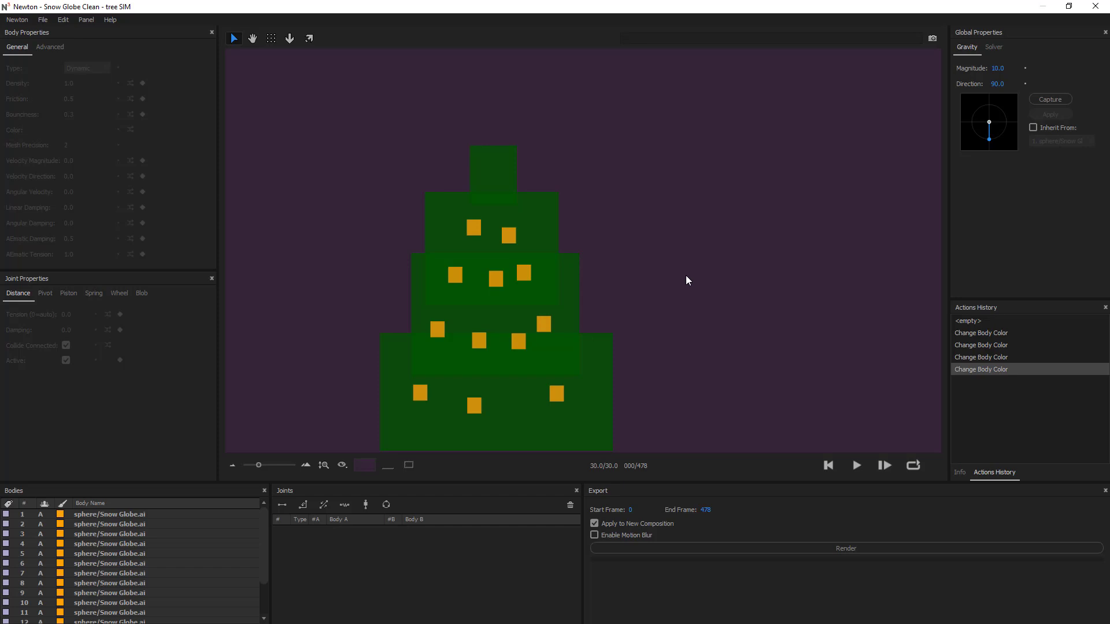
{"action": "left_click_drag", "start_coordinate": [685, 275], "coordinate": [708, 203]}
{"action": "left_click", "coordinate": [585, 325]}
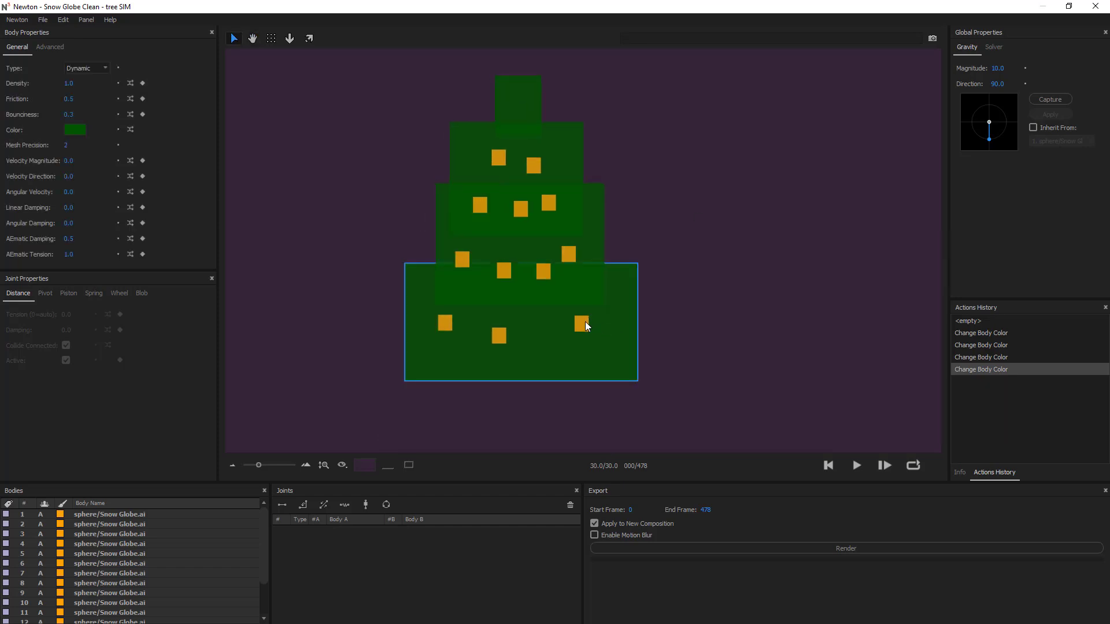
{"action": "left_click", "coordinate": [696, 386]}
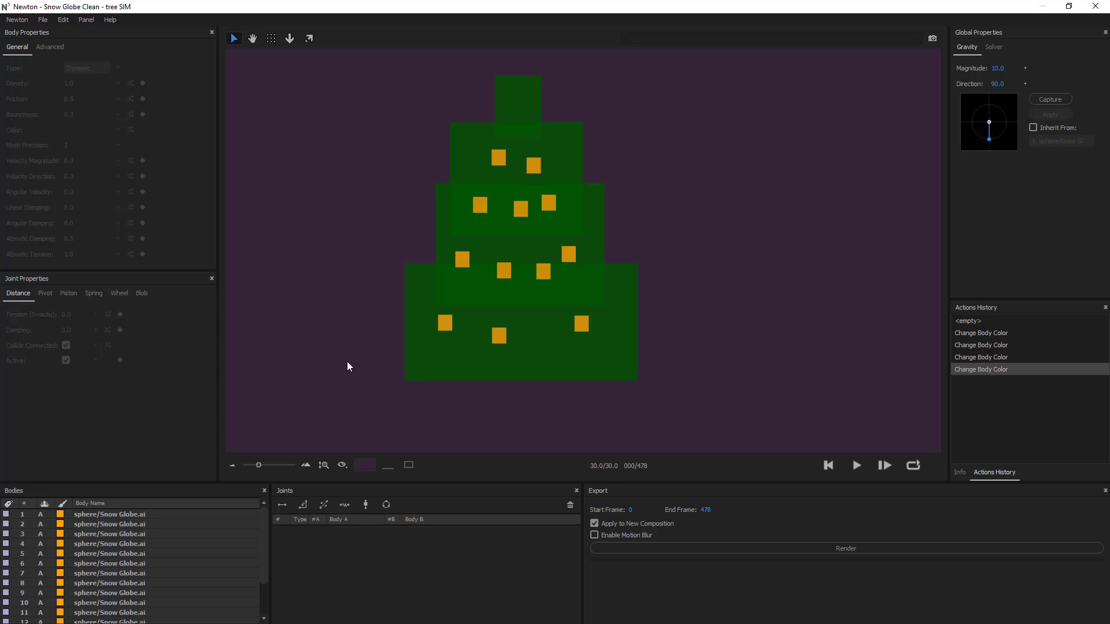
{"action": "left_click", "coordinate": [441, 371]}
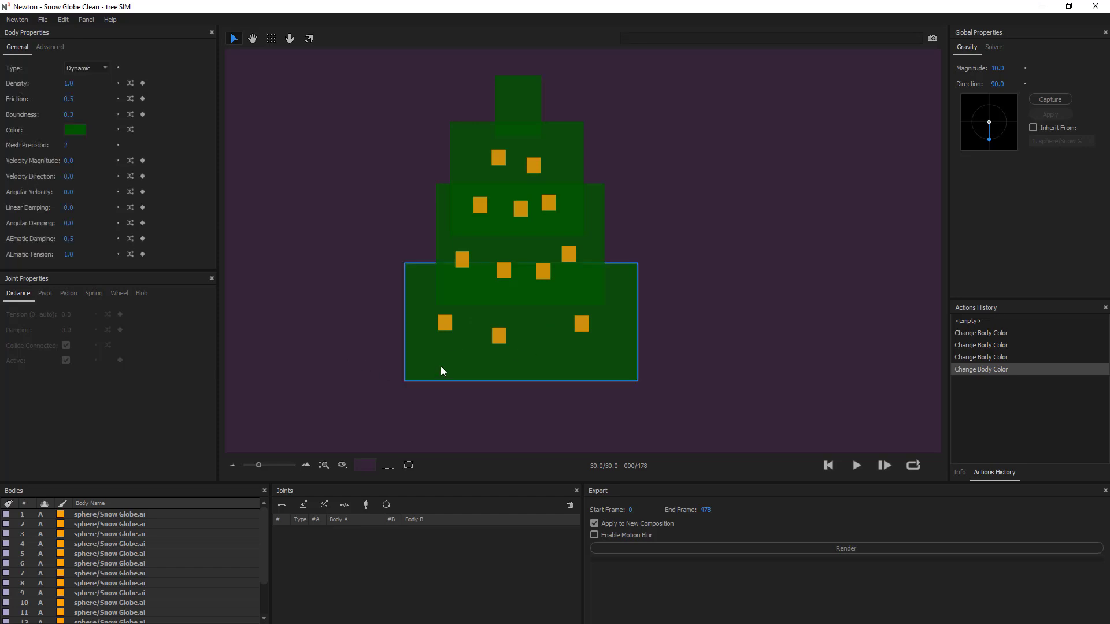
{"action": "key", "text": "ctrl+a"}
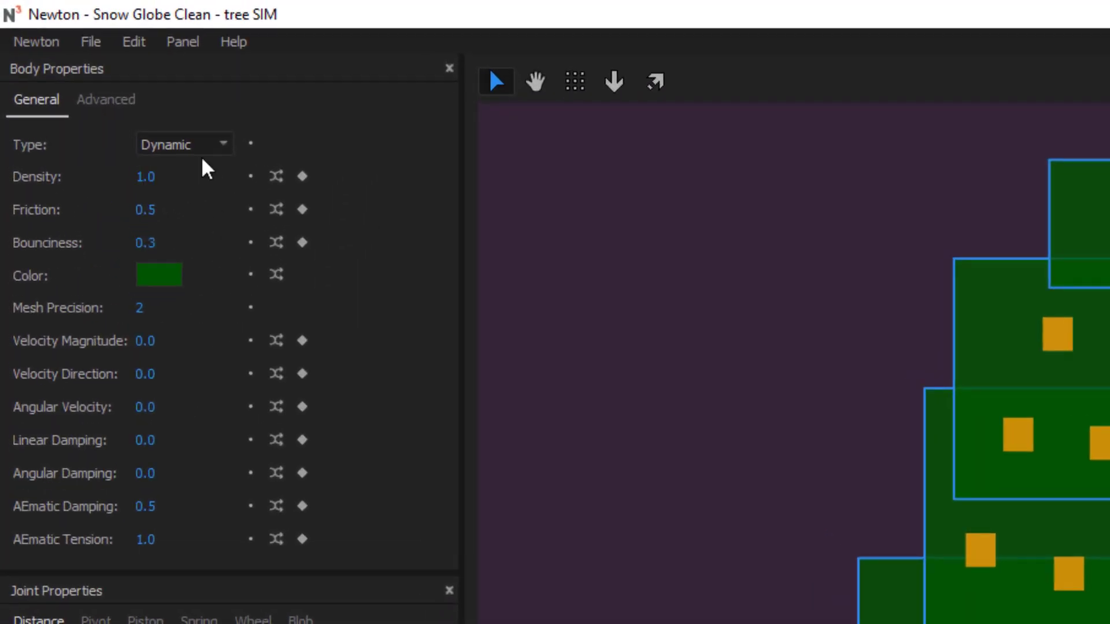
{"action": "left_click", "coordinate": [207, 152]}
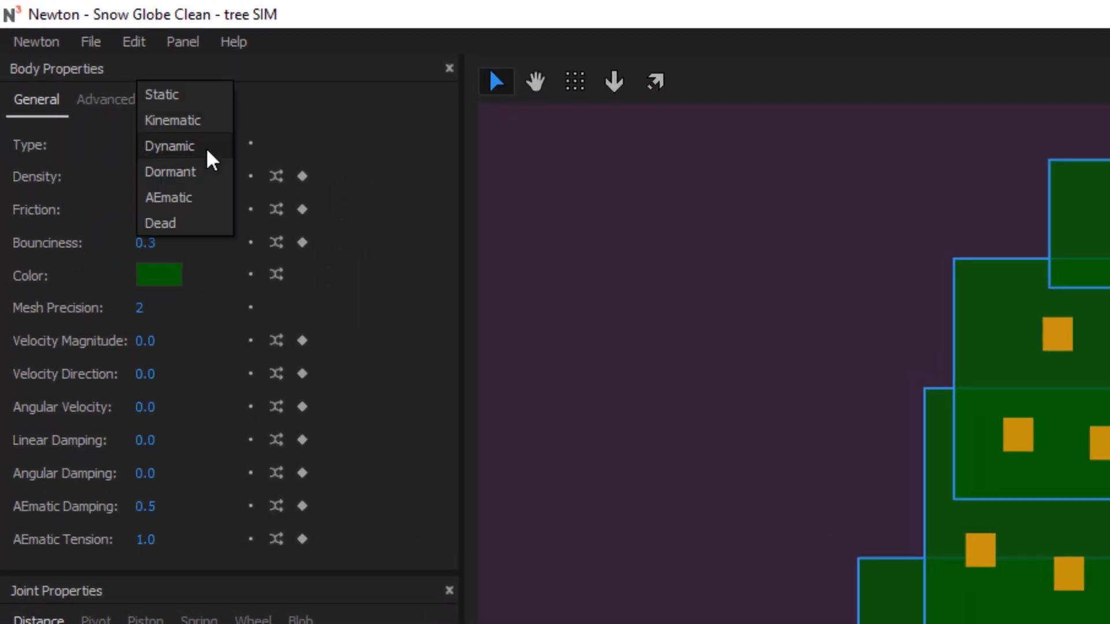
{"action": "left_click", "coordinate": [193, 122]}
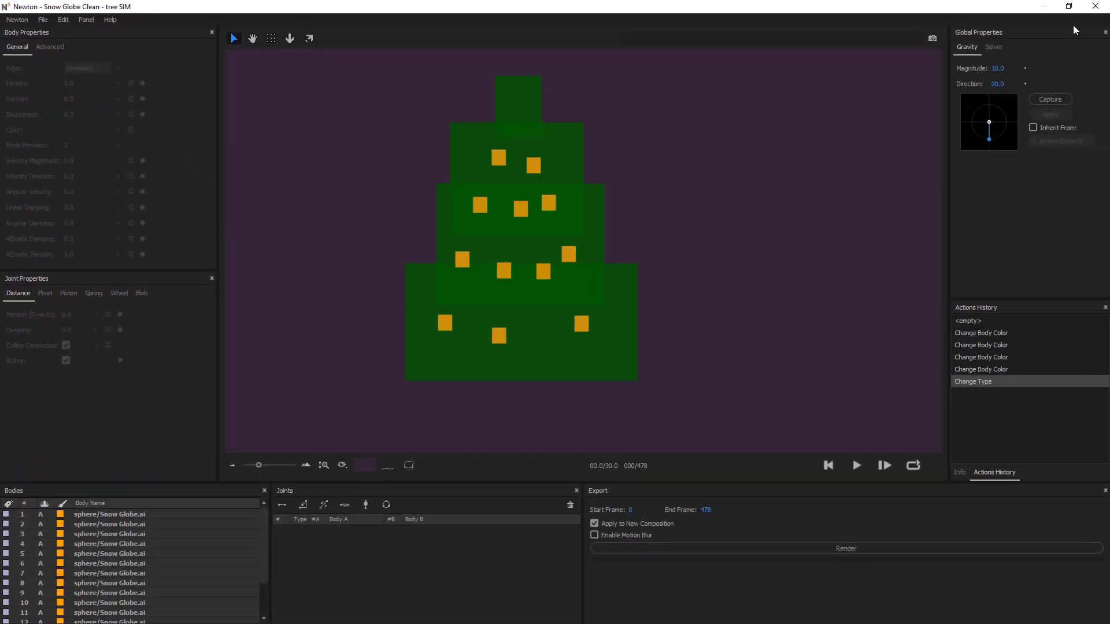
{"action": "left_click", "coordinate": [1093, 16]}
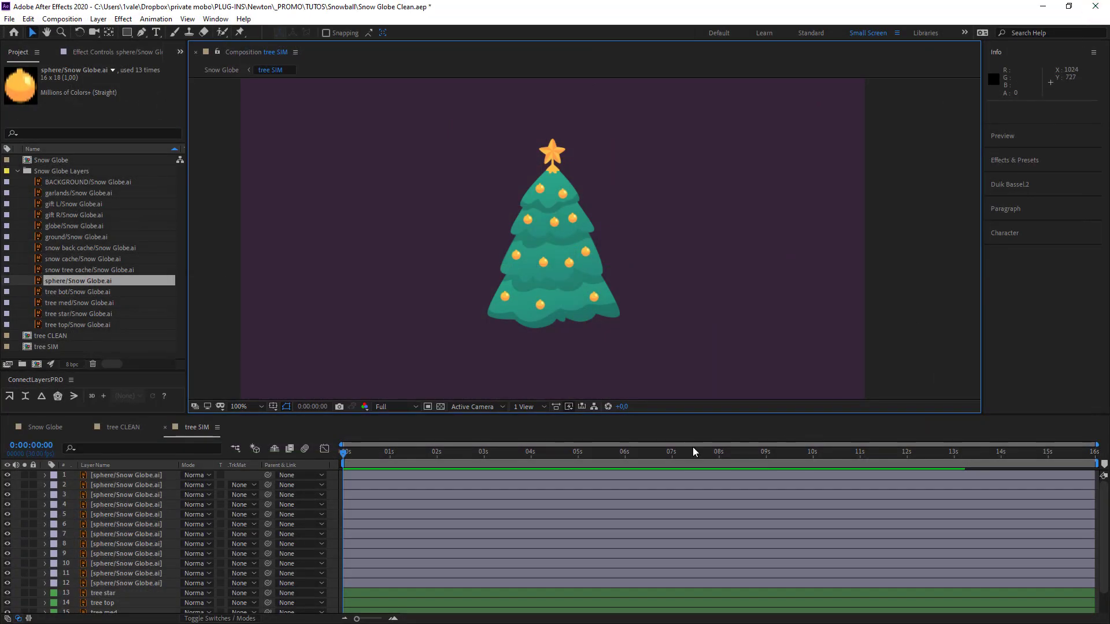
Step: Add Position keyframes to the tree star, tree top, tree med and tree bot layers at the last frame, 0:00:15:29
{"action": "scroll", "coordinate": [135, 590], "scroll_direction": "down", "scroll_amount": 1}
{"action": "left_click", "coordinate": [104, 569]}
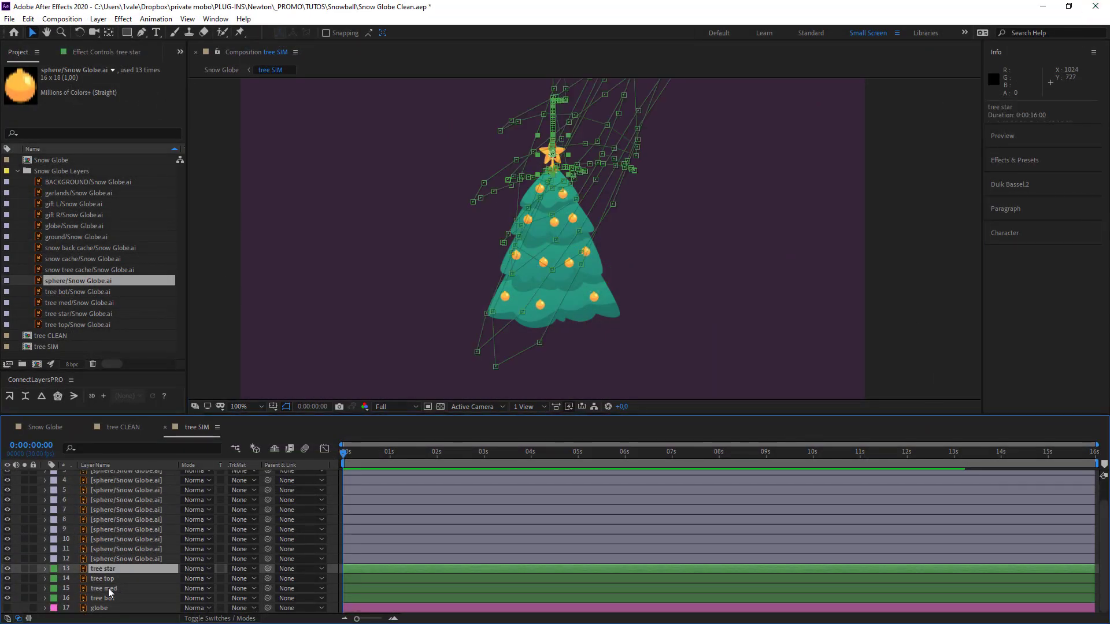
{"action": "left_click", "coordinate": [110, 588], "text": "shift"}
{"action": "left_click", "coordinate": [113, 599], "text": "shift"}
{"action": "key", "text": "u"}
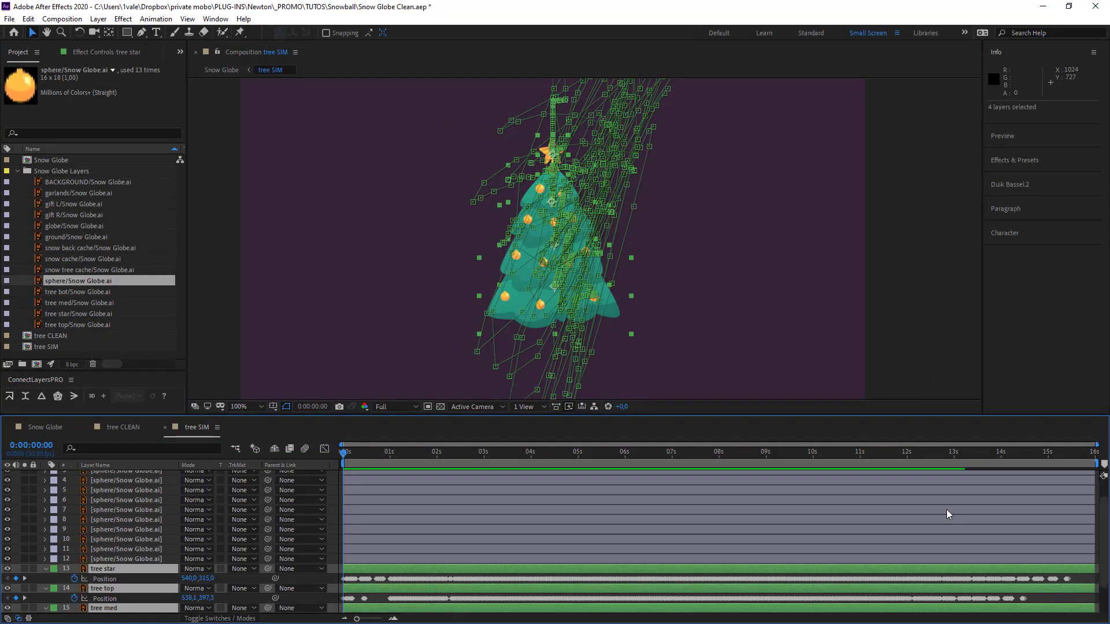
{"action": "scroll", "coordinate": [1078, 554], "scroll_direction": "down", "scroll_amount": 1}
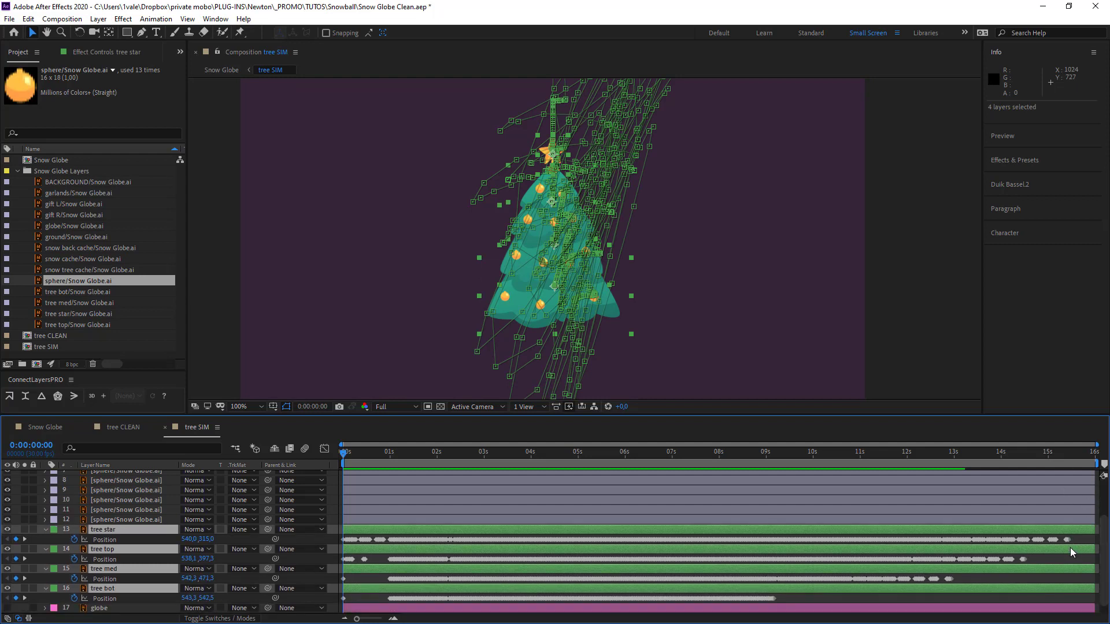
{"action": "left_click", "coordinate": [1090, 456]}
{"action": "left_click", "coordinate": [1101, 463]}
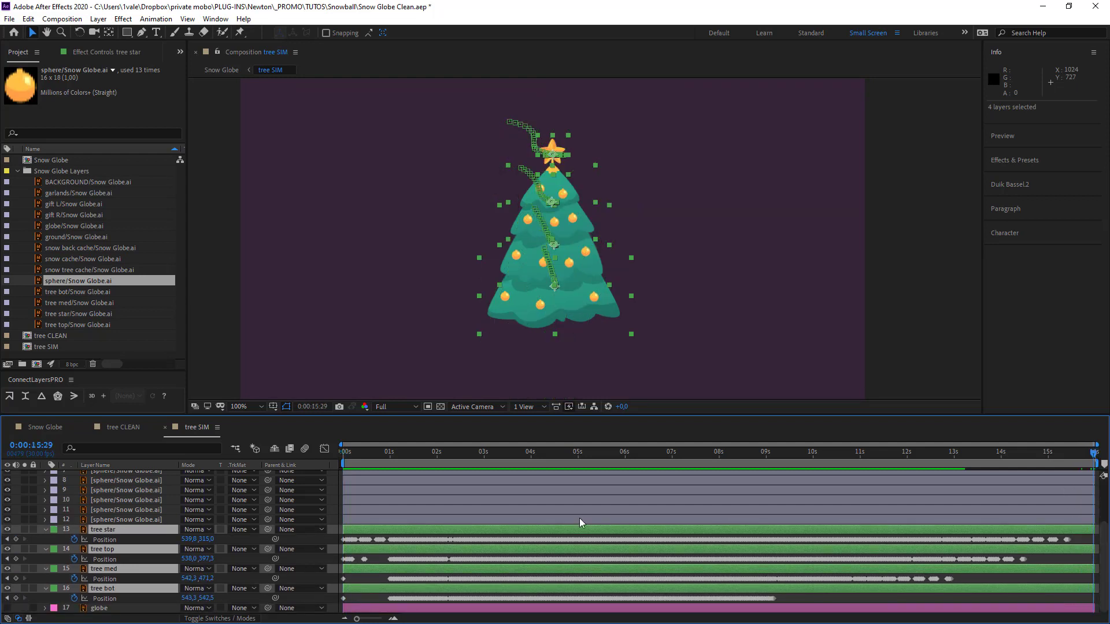
{"action": "left_click_drag", "start_coordinate": [17, 540], "coordinate": [18, 600]}
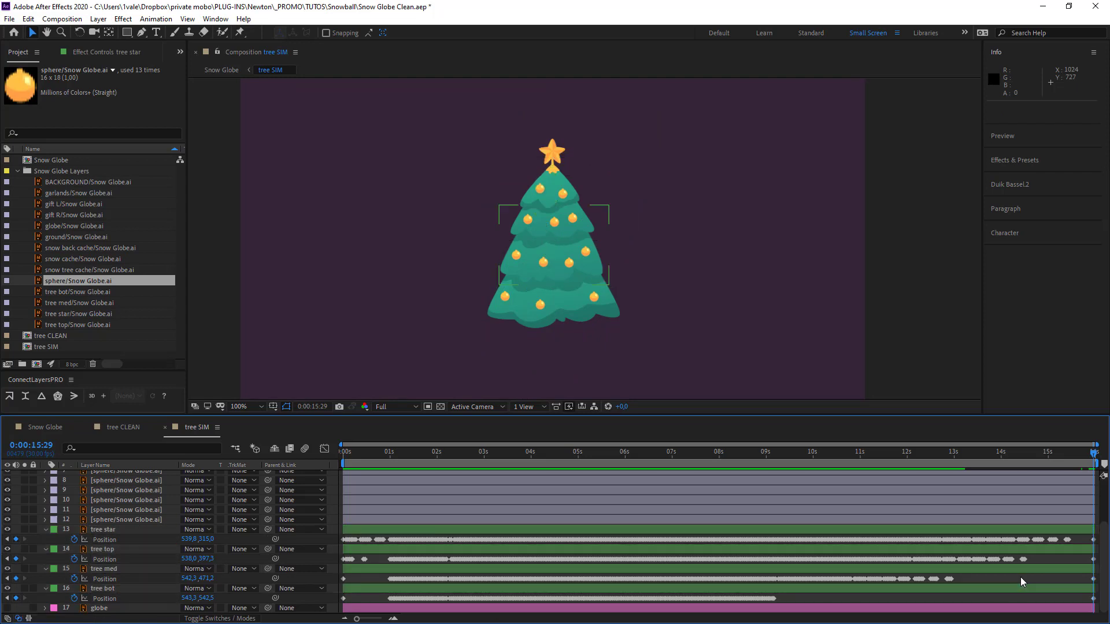
Step: Add Rotation keyframes to the star and three tree section layers at the last frame
{"action": "left_click", "coordinate": [107, 533]}
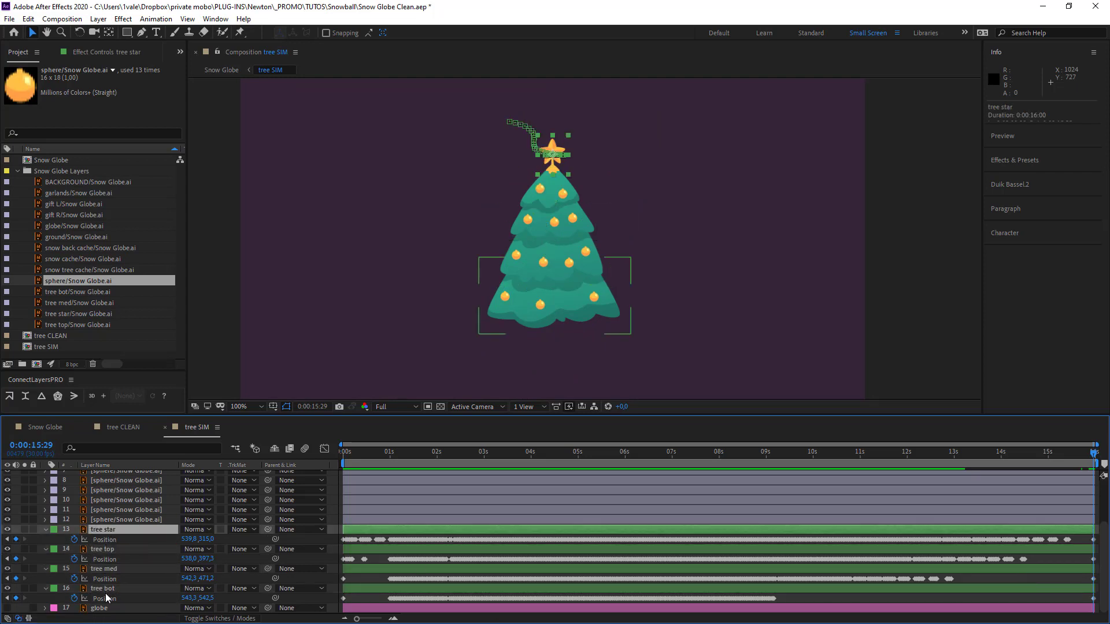
{"action": "left_click", "coordinate": [106, 590], "text": "shift"}
{"action": "key", "text": "r"}
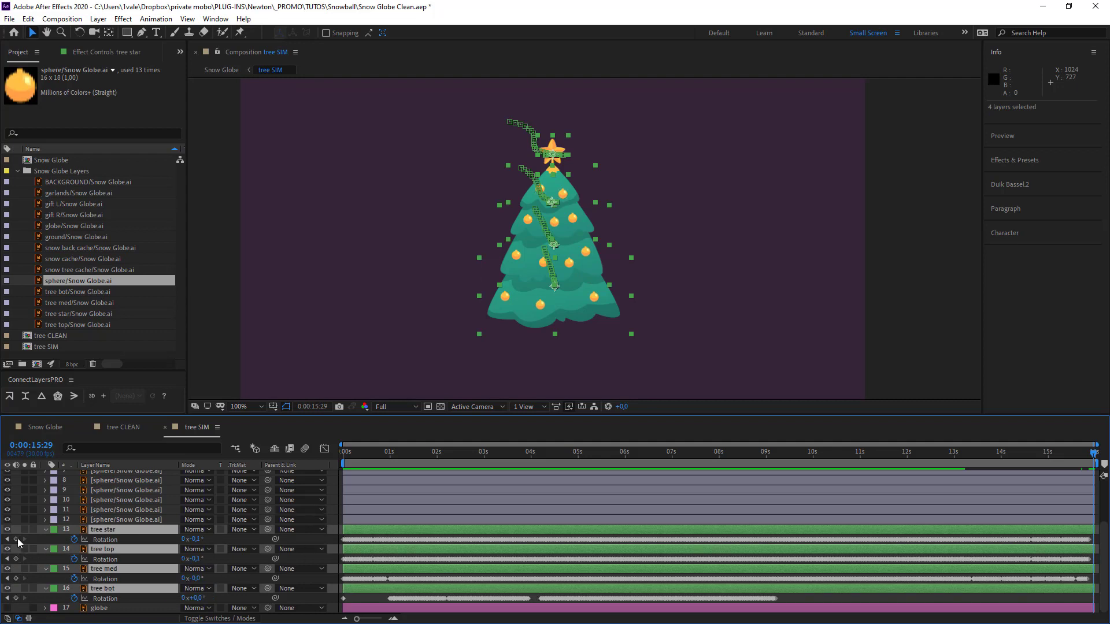
{"action": "left_click_drag", "start_coordinate": [17, 540], "coordinate": [17, 599]}
{"action": "left_click", "coordinate": [926, 600]}
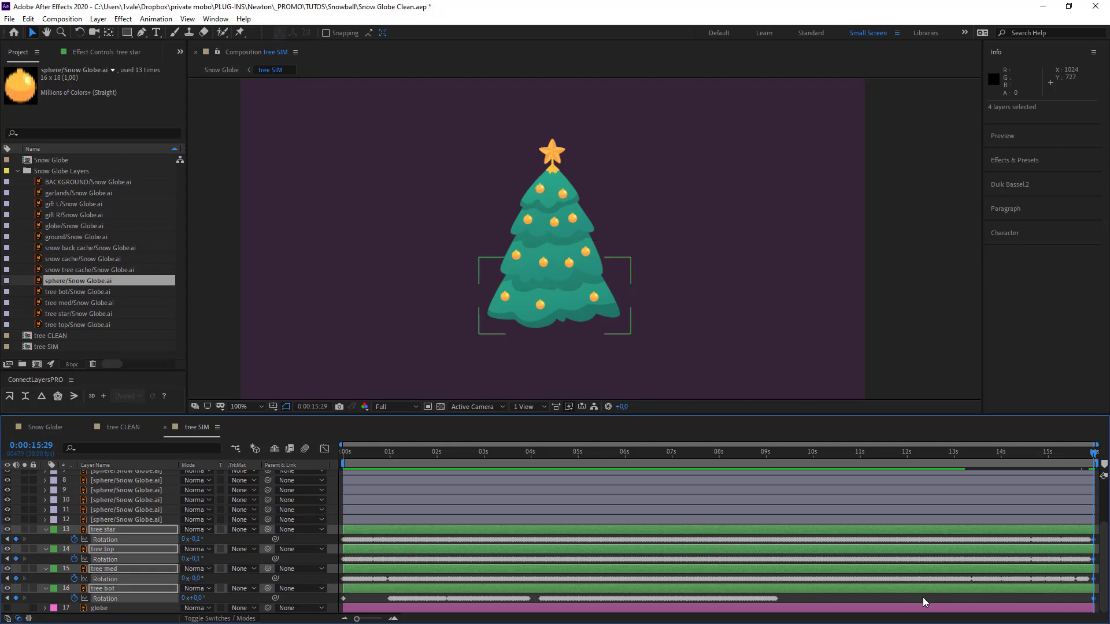
Step: Launch Newton for the tree SIM composition, run the simulation and rewind it to the start
{"action": "scroll", "coordinate": [442, 500], "scroll_direction": "up", "scroll_amount": 3}
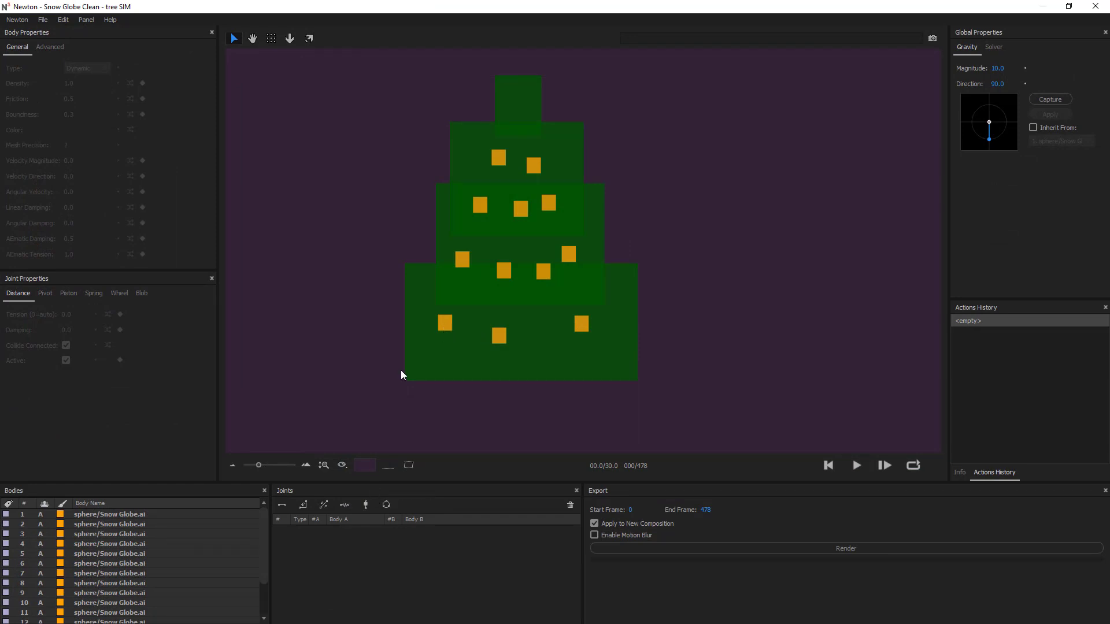
{"action": "left_click", "coordinate": [618, 371]}
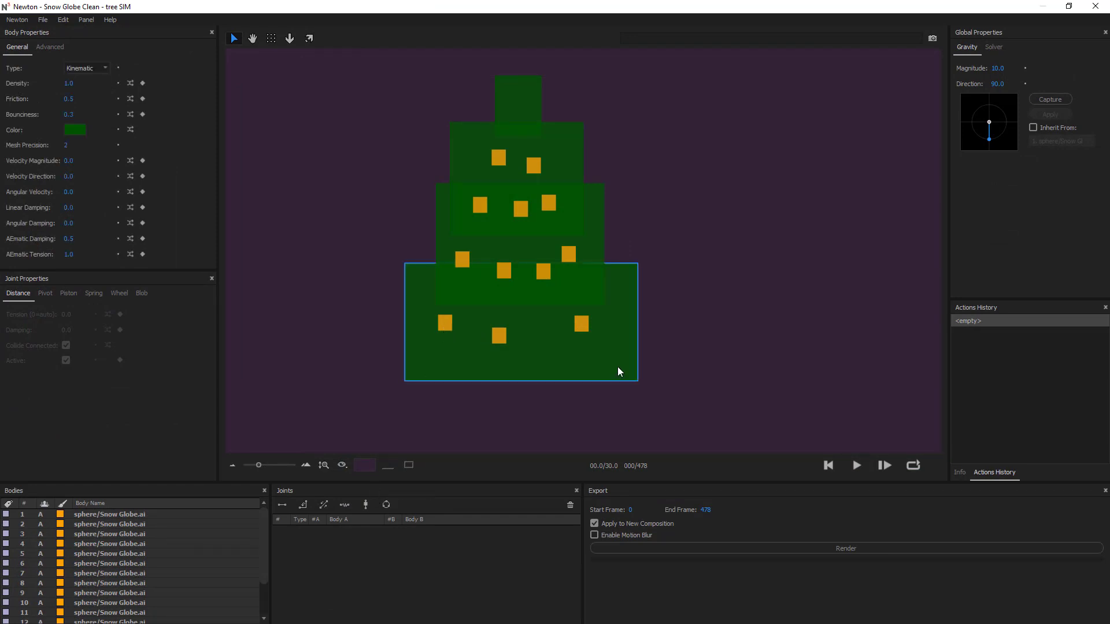
{"action": "left_click", "coordinate": [916, 415]}
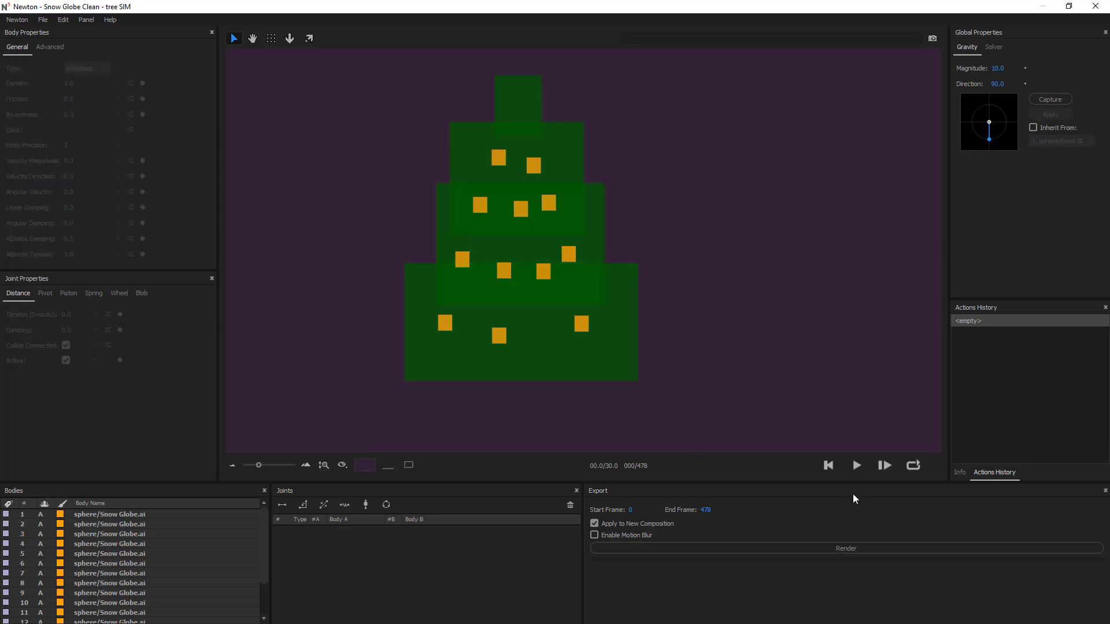
{"action": "left_click", "coordinate": [856, 465]}
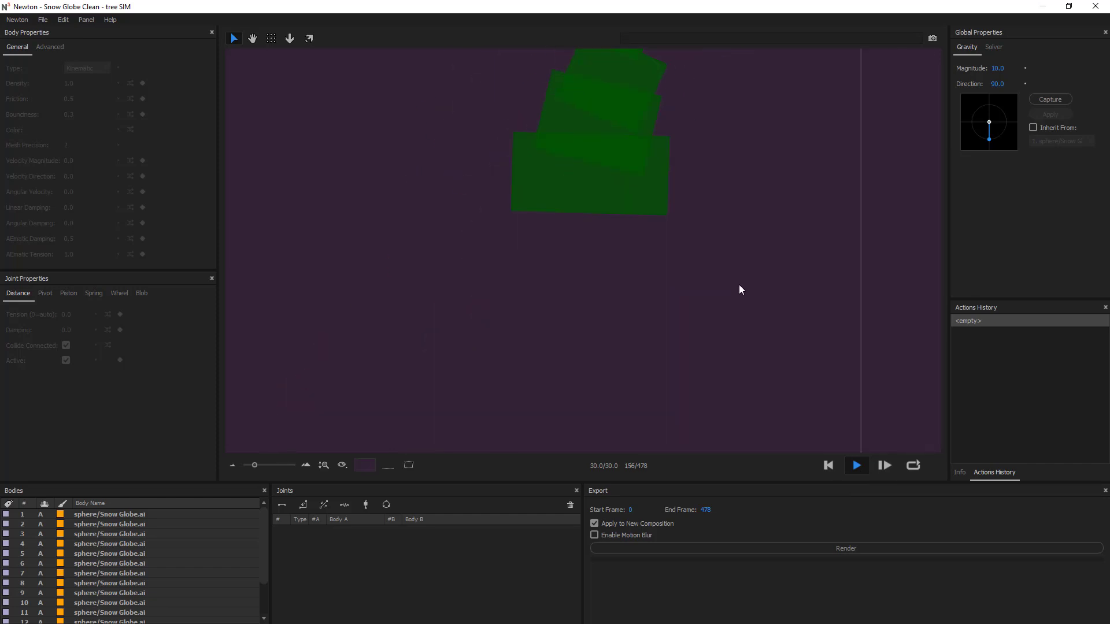
{"action": "left_click", "coordinate": [828, 465]}
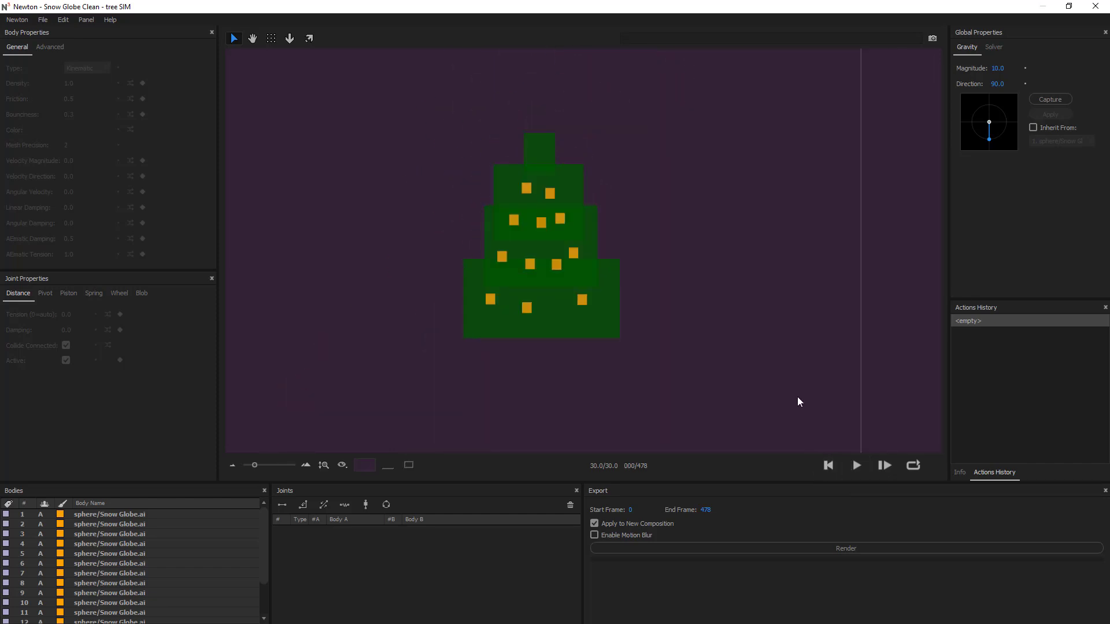
Step: Connect sphere body 1 to the tree bot body with a pivot joint
{"action": "left_click", "coordinate": [584, 307]}
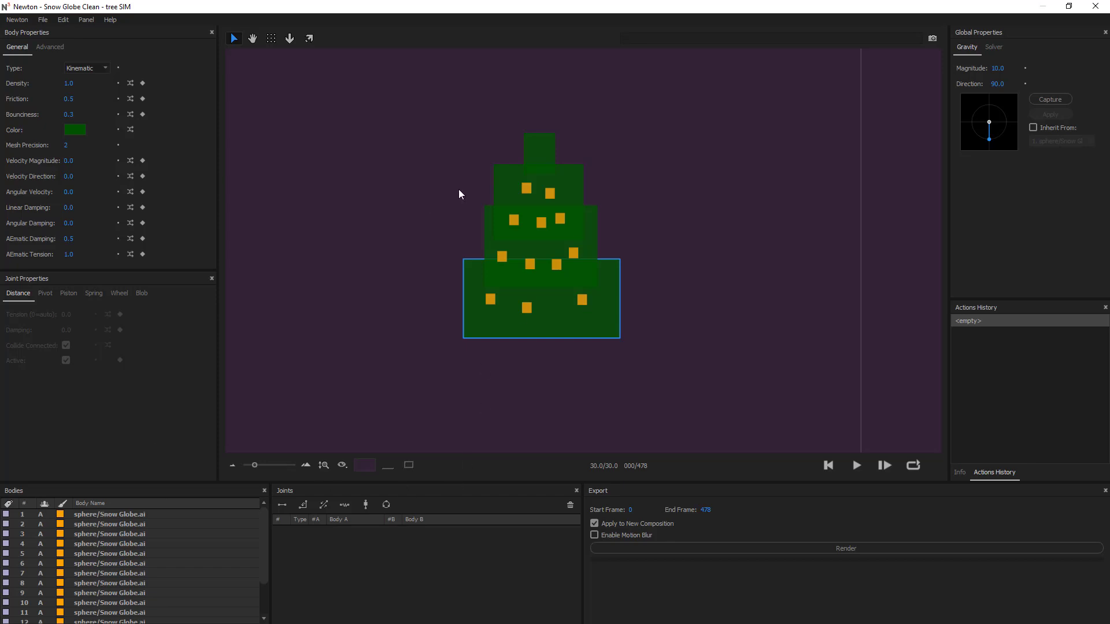
{"action": "scroll", "coordinate": [512, 307], "scroll_direction": "up", "scroll_amount": 4}
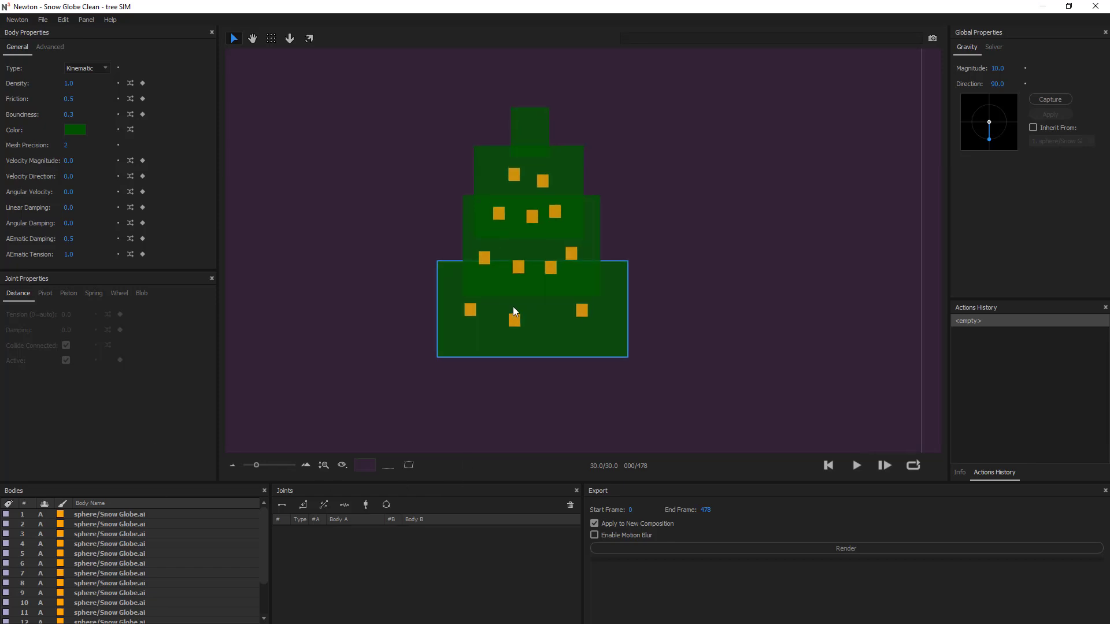
{"action": "left_click", "coordinate": [456, 326]}
{"action": "left_click", "coordinate": [450, 327]}
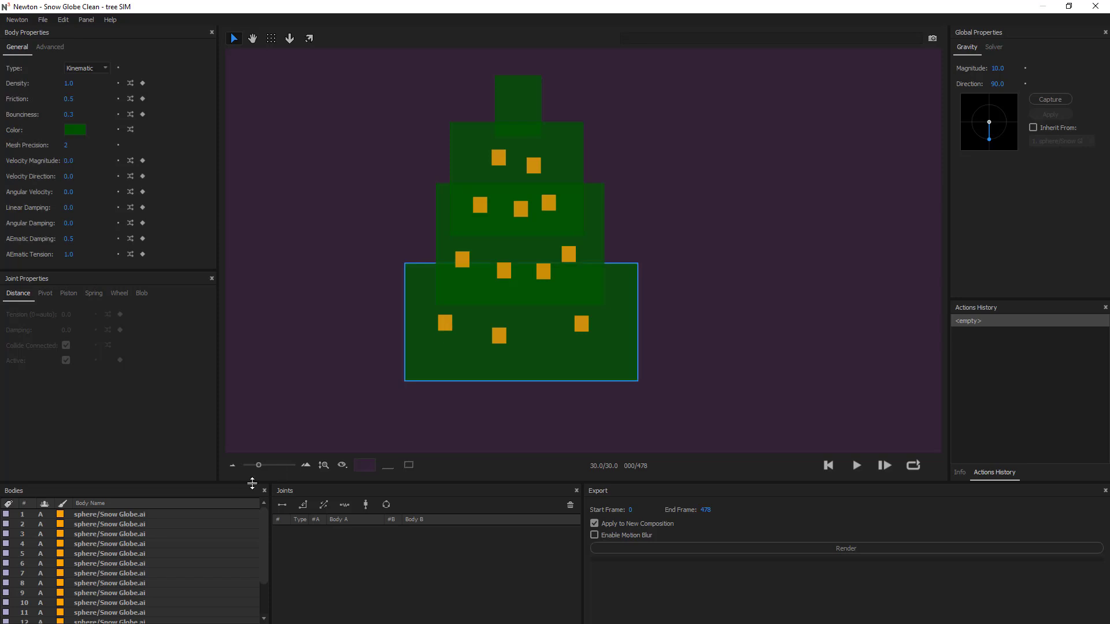
{"action": "left_click", "coordinate": [155, 516]}
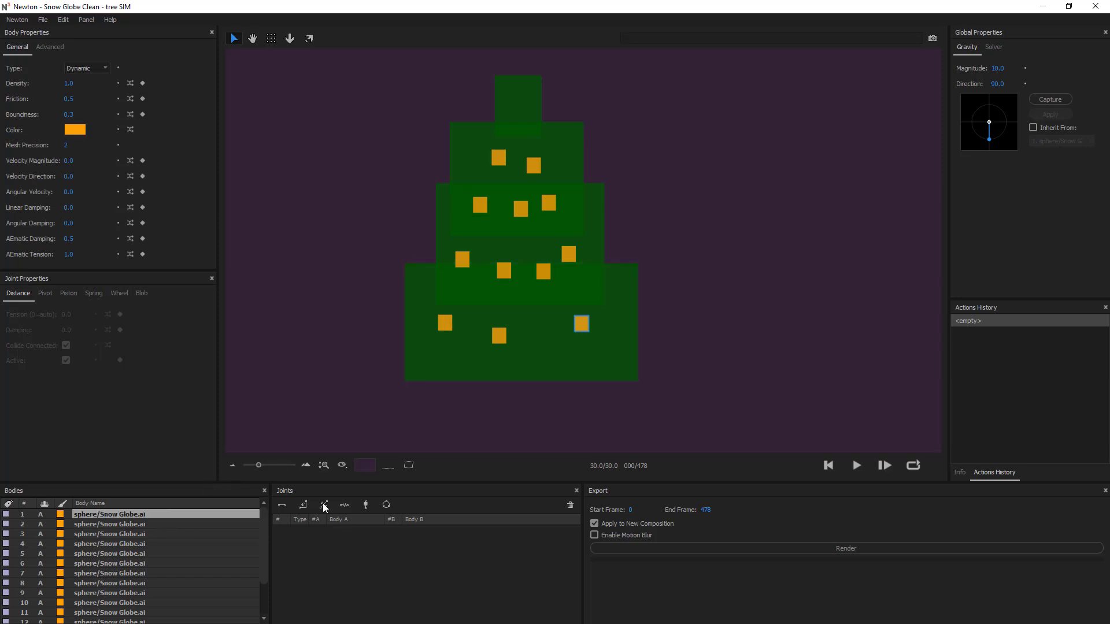
{"action": "left_click", "coordinate": [603, 365]}
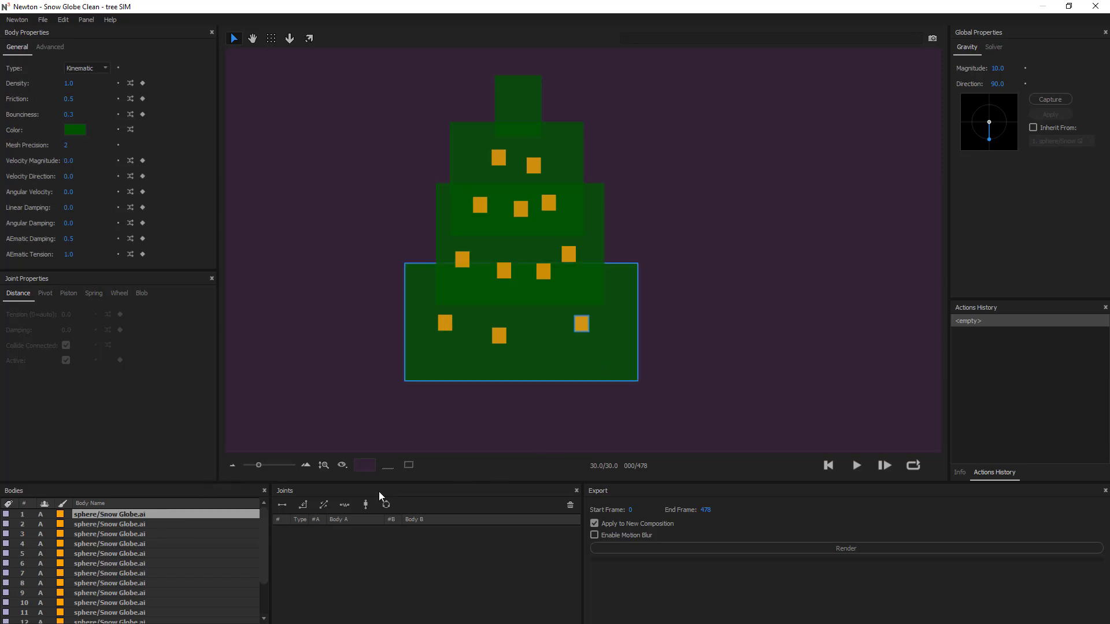
{"action": "left_click", "coordinate": [305, 510]}
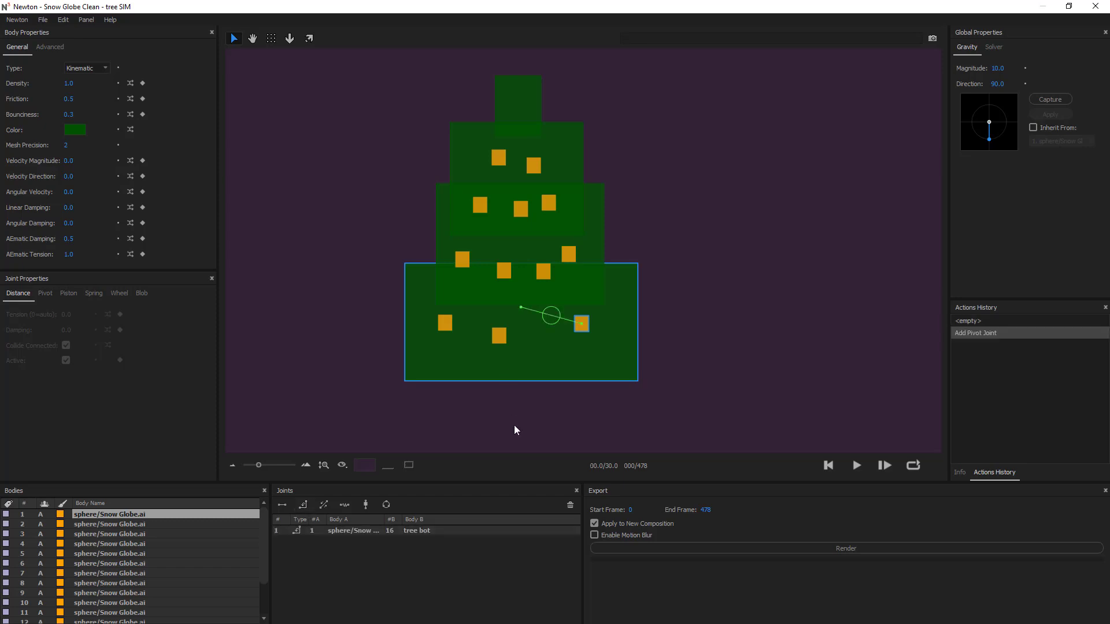
Step: Connect sphere bodies 2 and 3 to the tree bot body with one pivot joint each
{"action": "left_click", "coordinate": [121, 524]}
{"action": "left_click", "coordinate": [421, 372], "text": "shift"}
{"action": "left_click", "coordinate": [304, 506]}
{"action": "left_click", "coordinate": [120, 535]}
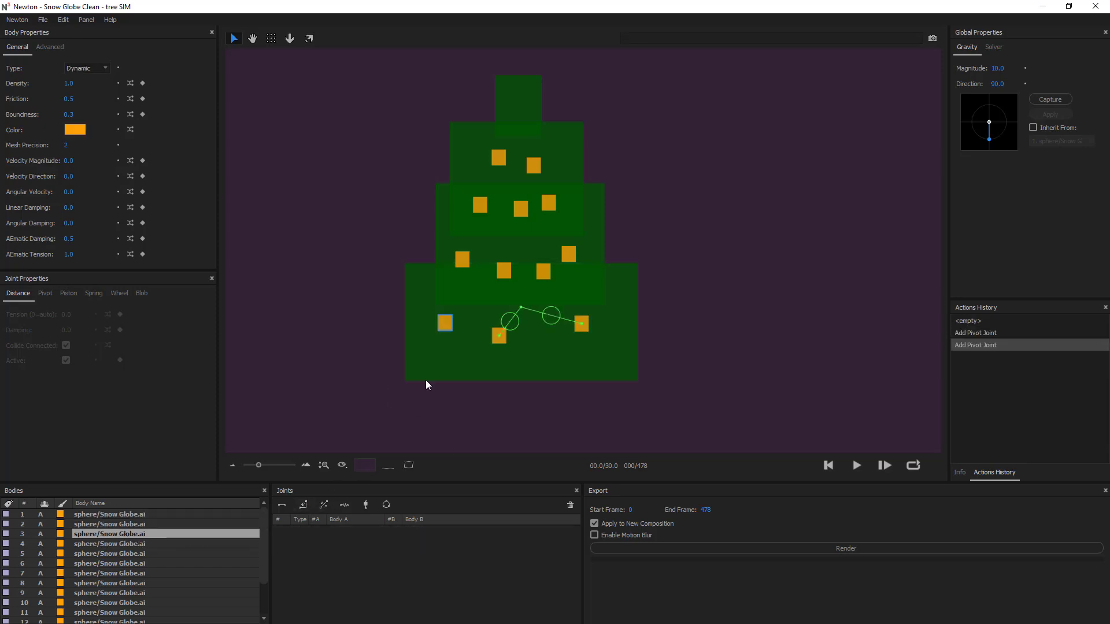
{"action": "left_click", "coordinate": [429, 373], "text": "shift"}
{"action": "left_click", "coordinate": [304, 506]}
Step: Connect sphere bodies 4 and 5 to the tree med body with one pivot joint each
{"action": "left_click", "coordinate": [439, 254]}
{"action": "left_click", "coordinate": [157, 526]}
{"action": "left_click", "coordinate": [168, 543]}
{"action": "left_click", "coordinate": [438, 240], "text": "shift"}
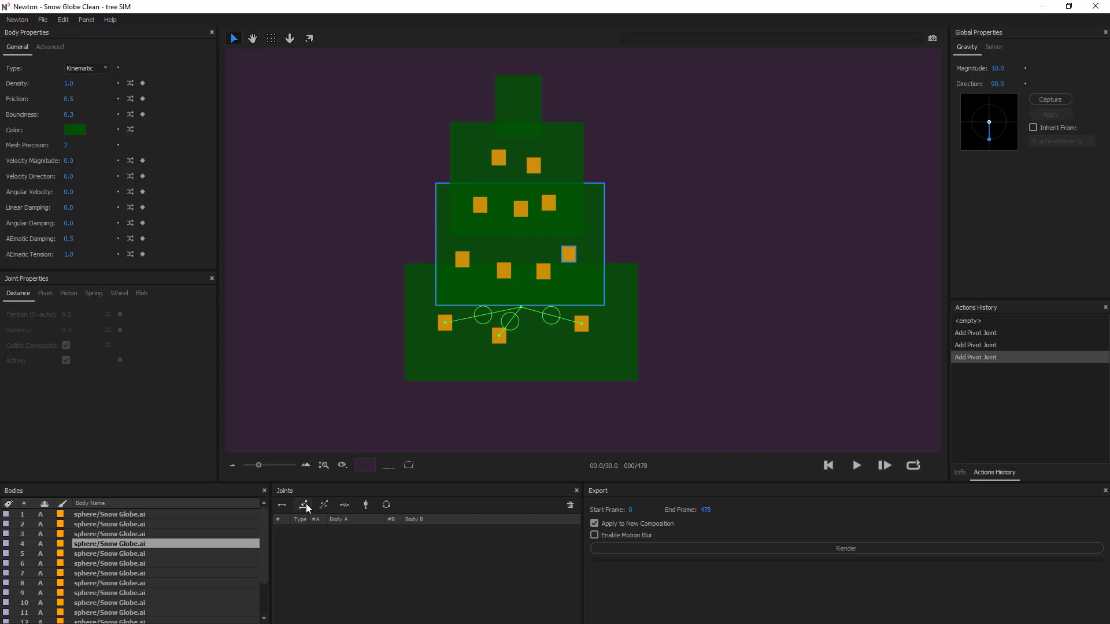
{"action": "left_click", "coordinate": [305, 505]}
{"action": "left_click", "coordinate": [151, 553]}
{"action": "left_click", "coordinate": [445, 232], "text": "shift"}
{"action": "left_click", "coordinate": [303, 505]}
Step: Connect sphere bodies 6 and 7 to the tree med body with one pivot joint each
{"action": "left_click", "coordinate": [135, 565]}
{"action": "left_click", "coordinate": [444, 237], "text": "shift"}
{"action": "left_click", "coordinate": [303, 506]}
{"action": "left_click", "coordinate": [166, 574]}
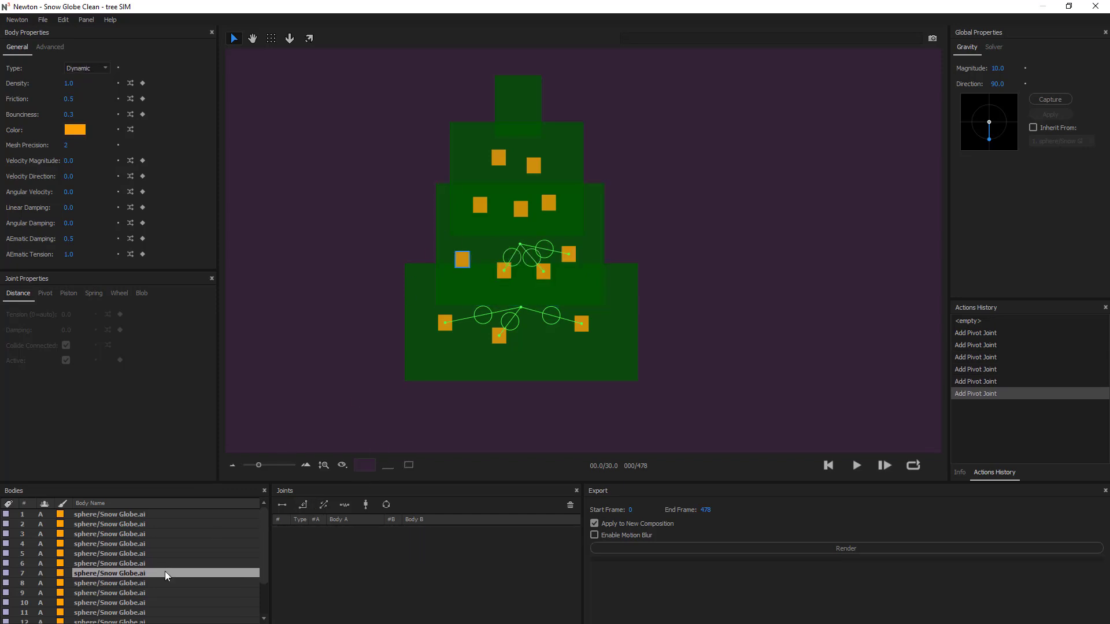
{"action": "left_click", "coordinate": [445, 240], "text": "shift"}
{"action": "left_click", "coordinate": [305, 506]}
Step: Connect sphere body 8 to the tree med body with a pivot joint
{"action": "left_click", "coordinate": [141, 584]}
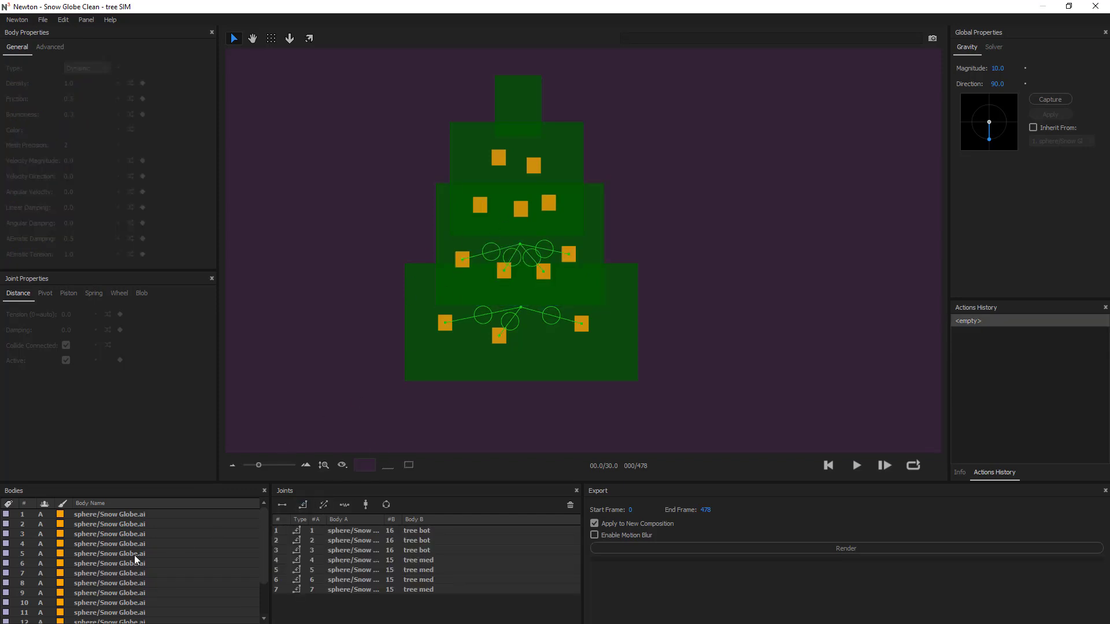
{"action": "left_click", "coordinate": [135, 593]}
{"action": "left_click", "coordinate": [132, 574]}
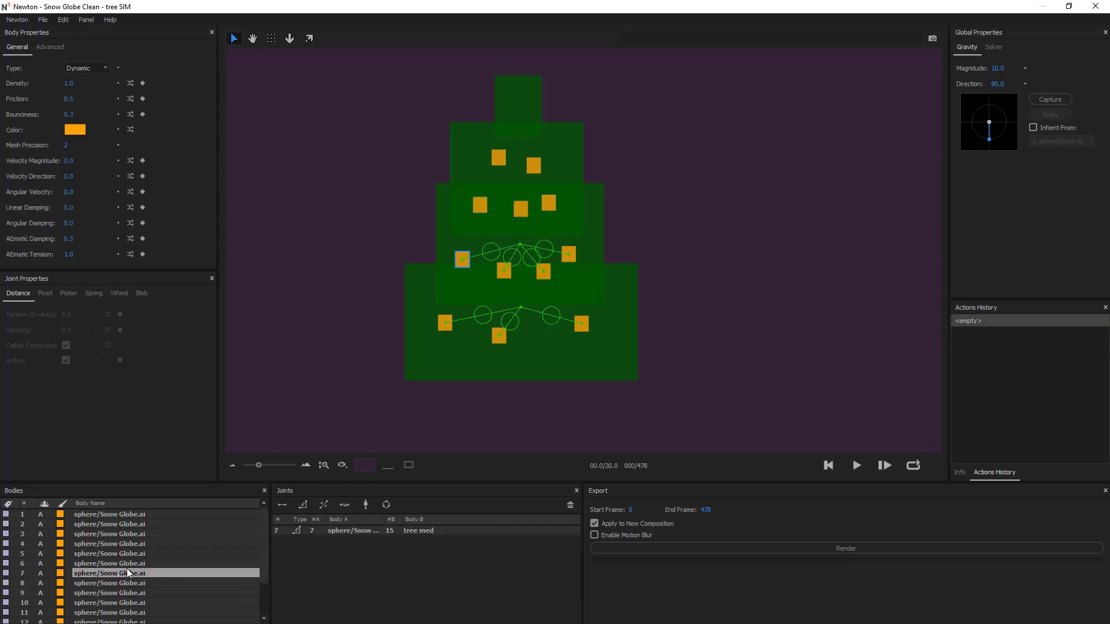
{"action": "left_click", "coordinate": [132, 594]}
{"action": "left_click", "coordinate": [133, 583]}
{"action": "left_click", "coordinate": [440, 216], "text": "shift"}
{"action": "left_click", "coordinate": [306, 506]}
Step: Connect sphere bodies 9 and 10 to the tree med body with one pivot joint each
{"action": "left_click", "coordinate": [139, 593]}
{"action": "left_click", "coordinate": [438, 222], "text": "shift"}
{"action": "left_click", "coordinate": [304, 506]}
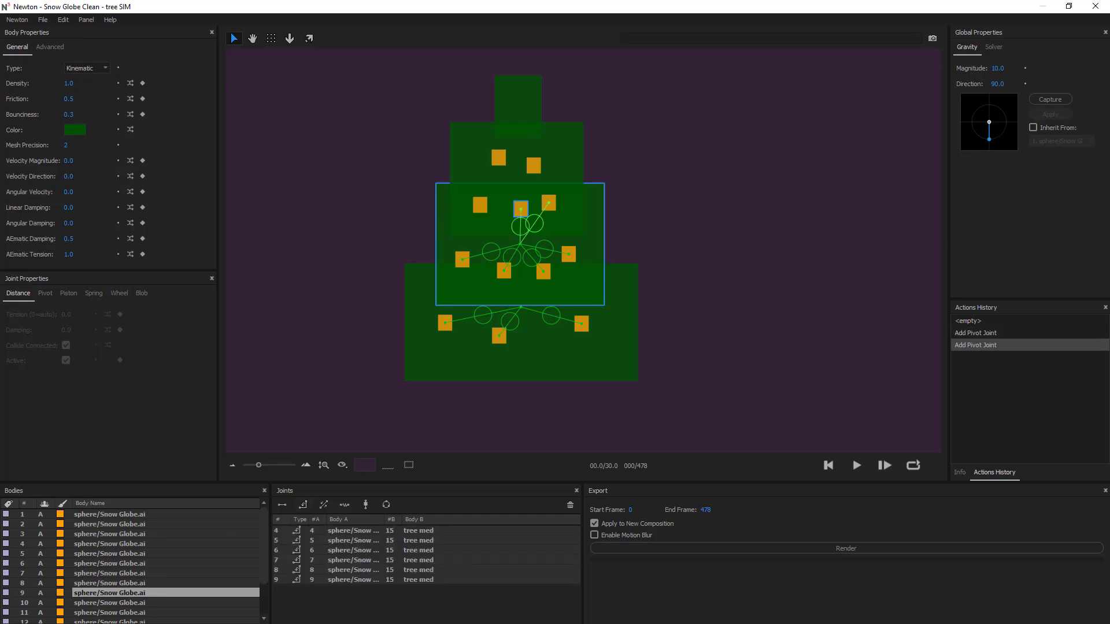
{"action": "left_click", "coordinate": [139, 603]}
{"action": "left_click", "coordinate": [443, 228], "text": "shift"}
{"action": "left_click", "coordinate": [303, 506]}
Step: Connect sphere body 11 to the tree top body with a pivot joint
{"action": "left_click", "coordinate": [630, 161]}
{"action": "left_click", "coordinate": [569, 178]}
{"action": "scroll", "coordinate": [111, 572], "scroll_direction": "down", "scroll_amount": 3}
{"action": "left_click", "coordinate": [119, 551]}
{"action": "left_click", "coordinate": [133, 569]}
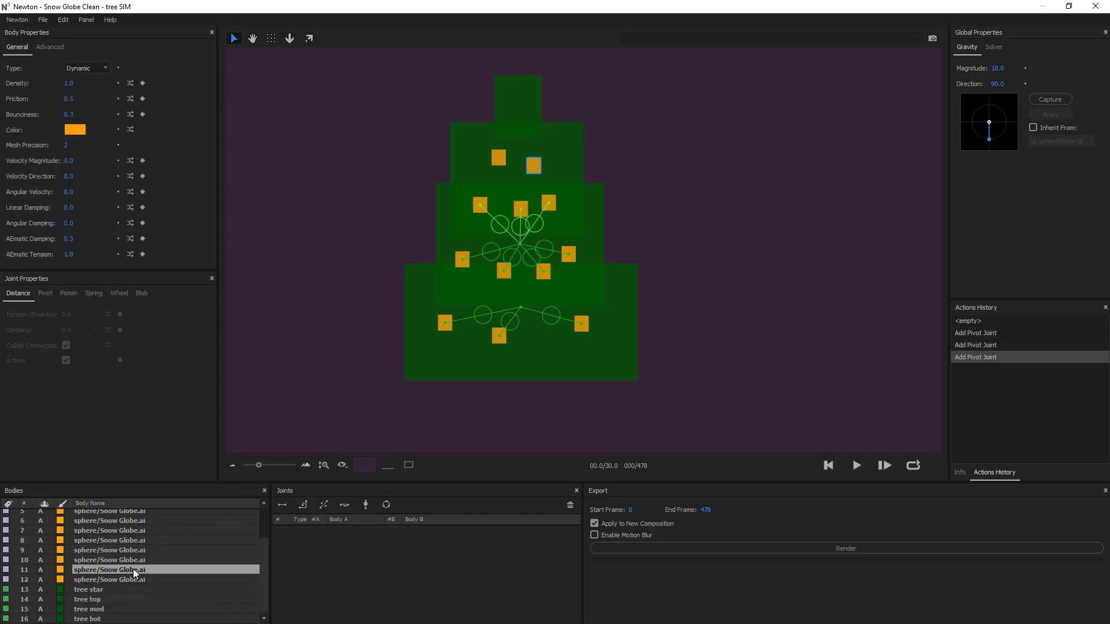
{"action": "left_click", "coordinate": [466, 162], "text": "shift"}
{"action": "left_click", "coordinate": [302, 506]}
Step: Connect sphere body 12 to the tree top body with a pivot joint and deselect everything
{"action": "left_click", "coordinate": [151, 580]}
{"action": "left_click", "coordinate": [109, 599], "text": "shift"}
{"action": "left_click", "coordinate": [143, 582]}
{"action": "left_click", "coordinate": [152, 600], "text": "ctrl"}
{"action": "left_click", "coordinate": [303, 506]}
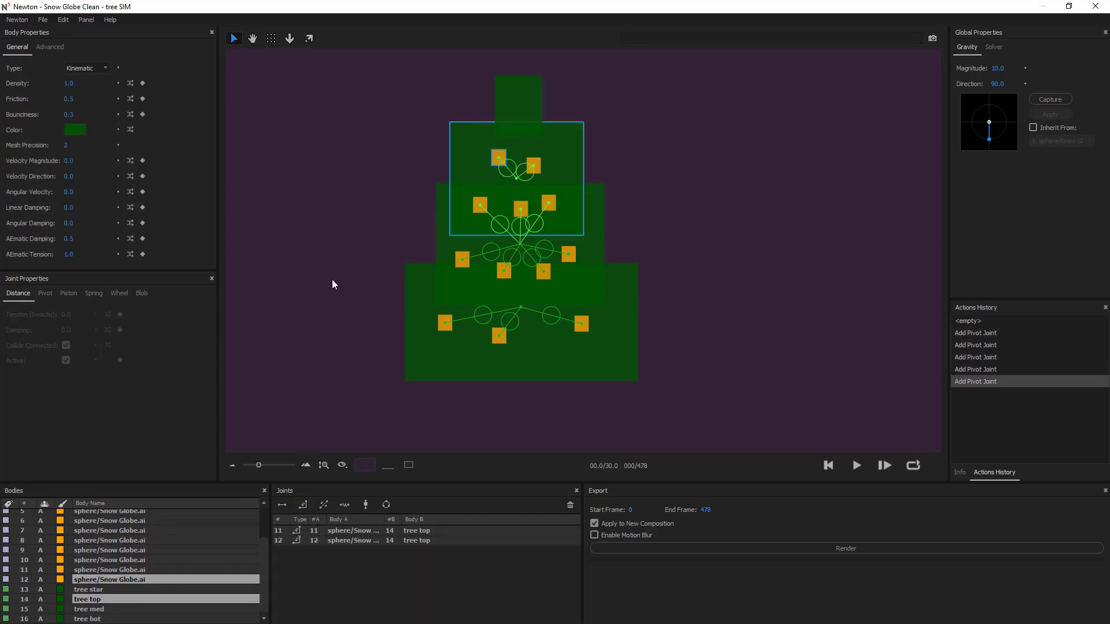
{"action": "left_click", "coordinate": [333, 280]}
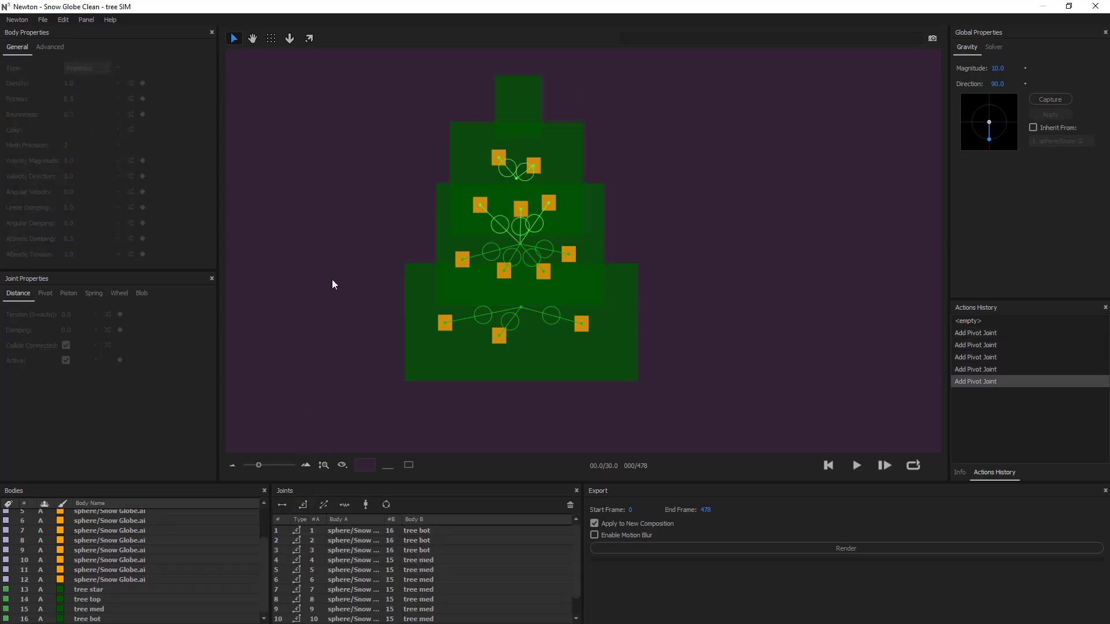
Step: Select all the pivot joints and turn off Collide Connected for them
{"action": "left_click", "coordinate": [347, 570]}
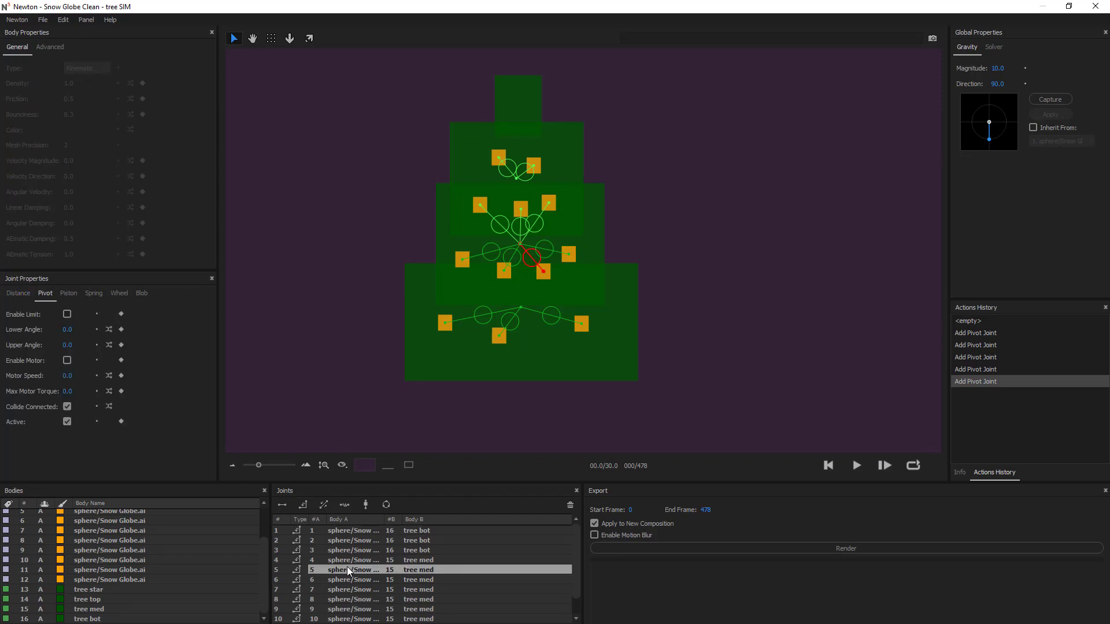
{"action": "key", "text": "ctrl+a"}
{"action": "left_click", "coordinate": [68, 407]}
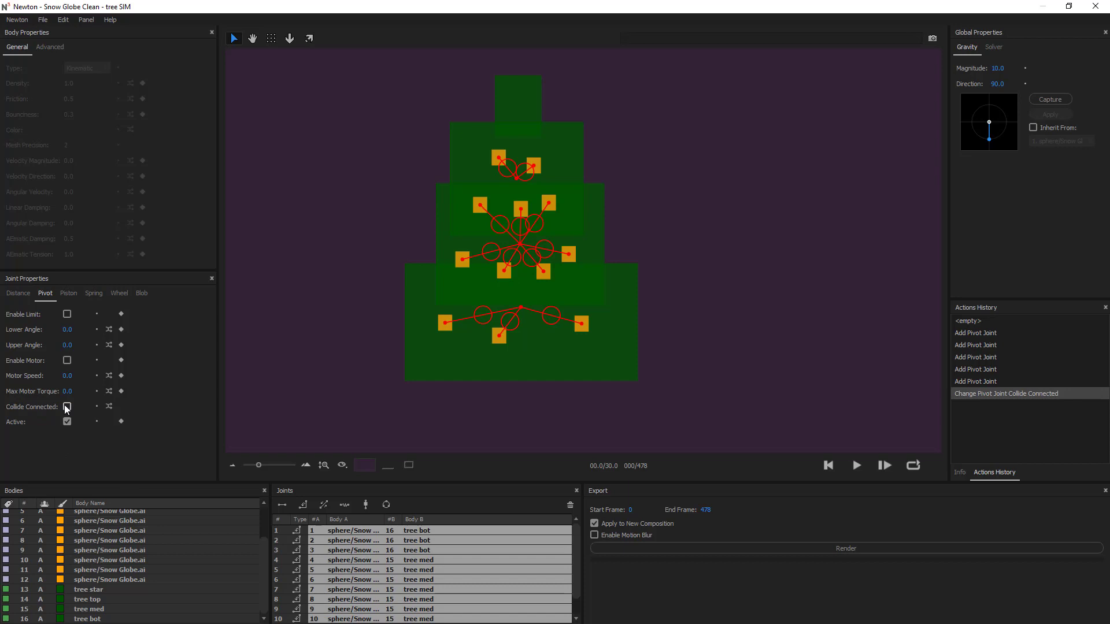
Step: Preview the simulation with the pivot joints and rewind it to the start
{"action": "left_click", "coordinate": [712, 351]}
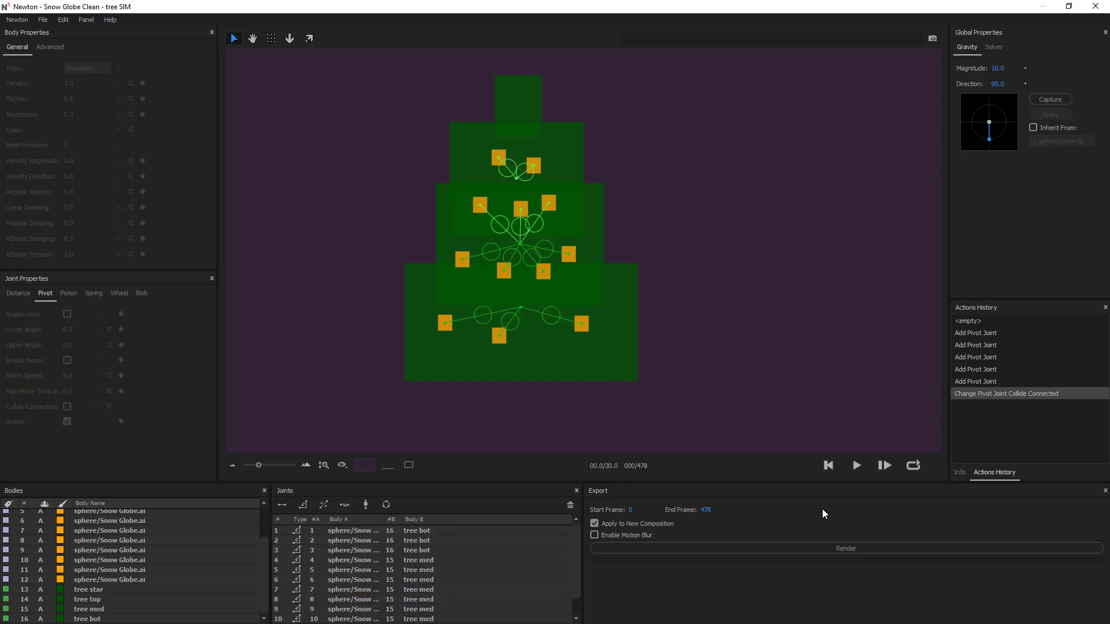
{"action": "left_click", "coordinate": [858, 464]}
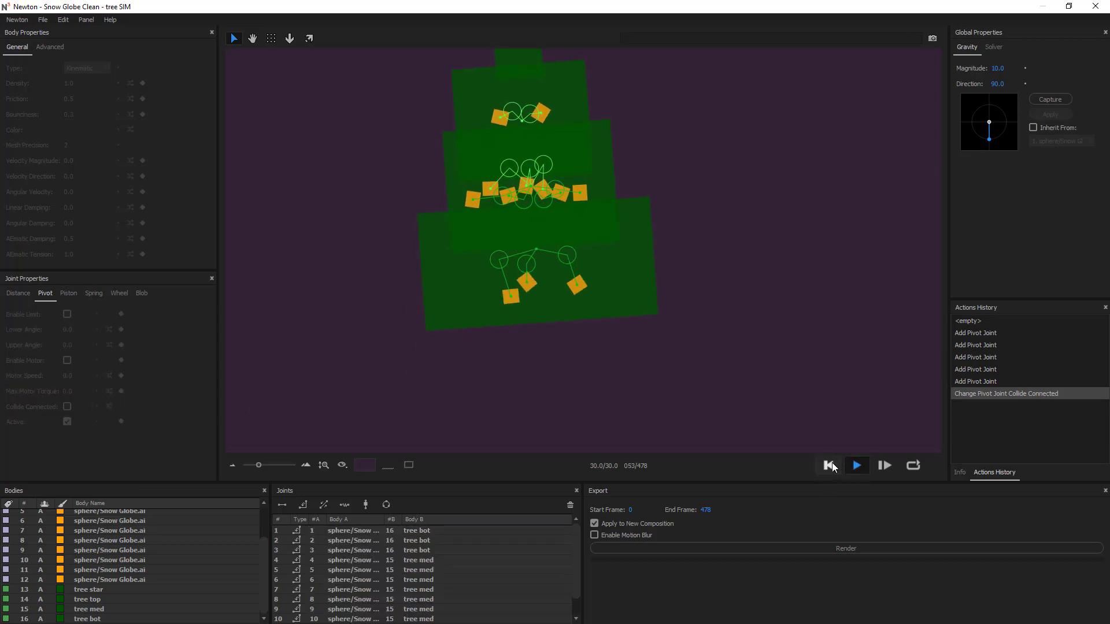
{"action": "left_click", "coordinate": [830, 465]}
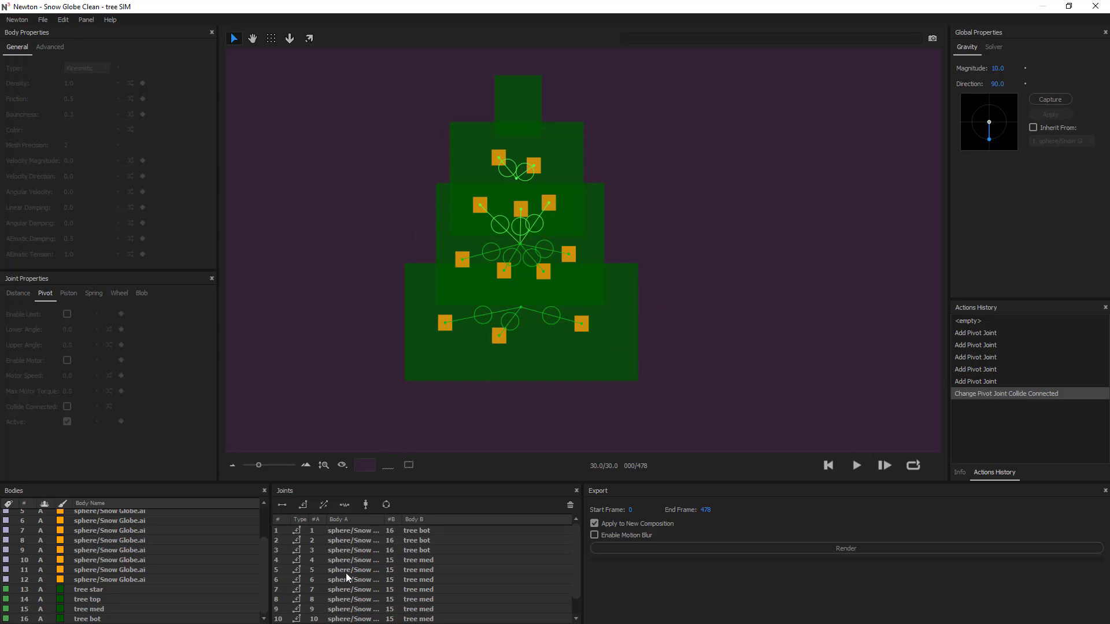
Step: Move the anchors of the pivot joints on tree bot to the top edge of their spheres
{"action": "left_click", "coordinate": [358, 534]}
{"action": "scroll", "coordinate": [522, 425], "scroll_direction": "up", "scroll_amount": 3}
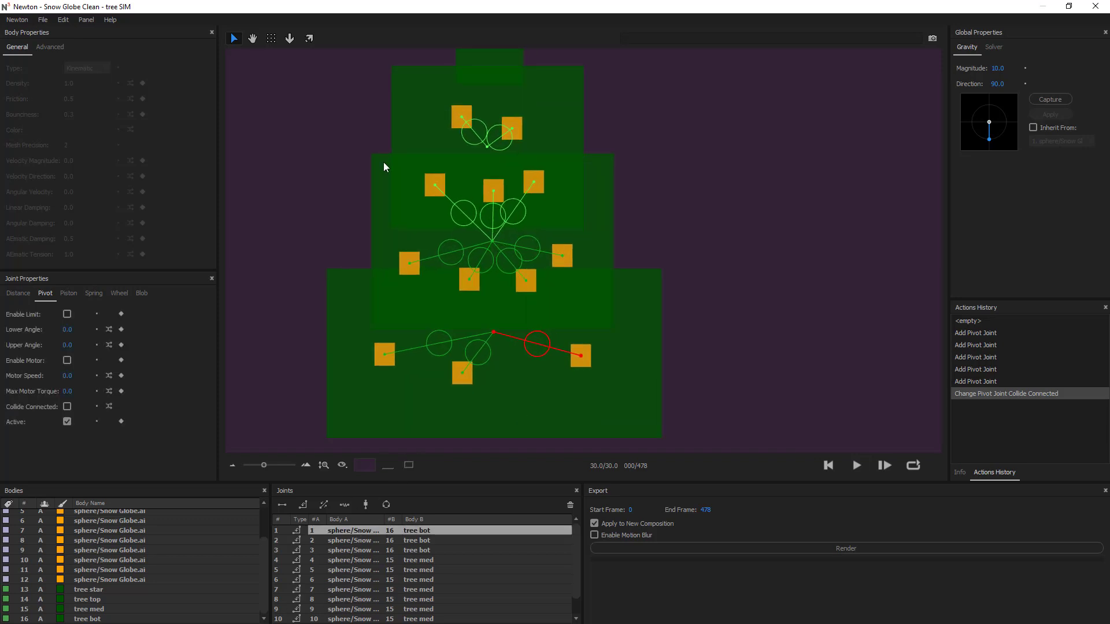
{"action": "left_click_drag", "start_coordinate": [537, 344], "coordinate": [581, 345]}
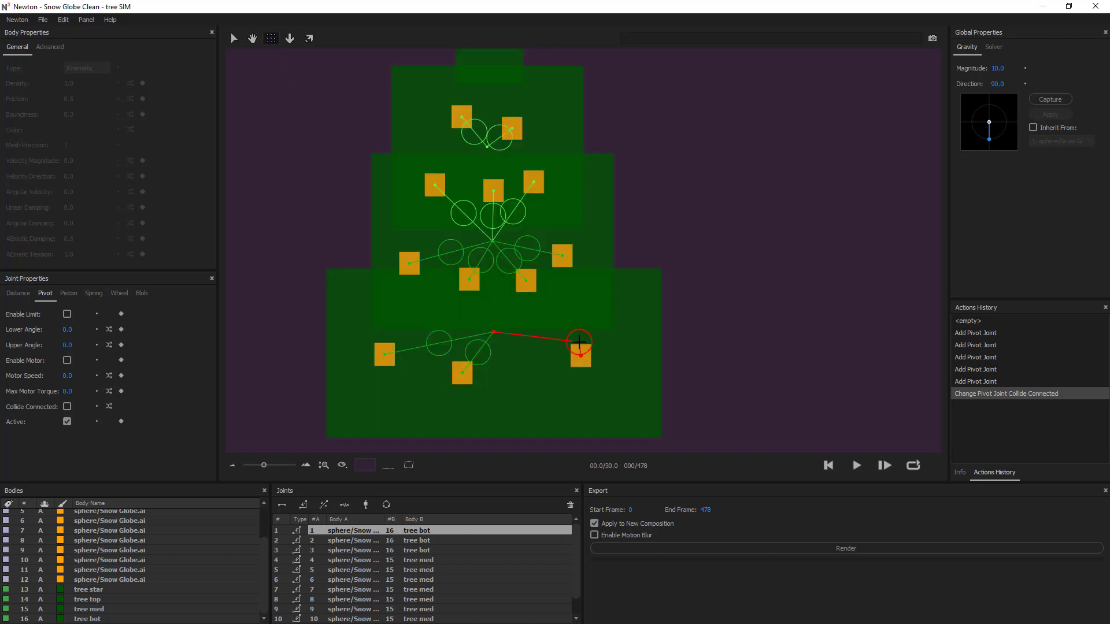
{"action": "left_click", "coordinate": [354, 541]}
{"action": "left_click_drag", "start_coordinate": [478, 353], "coordinate": [385, 343]}
{"action": "left_click", "coordinate": [373, 552]}
Step: Move the anchors of pivot joints 4 to 7 on tree med to the top of their spheres and select joint 8
{"action": "scroll", "coordinate": [523, 248], "scroll_direction": "up", "scroll_amount": 2}
{"action": "left_click_drag", "start_coordinate": [520, 248], "coordinate": [556, 244]}
{"action": "left_click_drag", "start_coordinate": [487, 263], "coordinate": [357, 254]}
{"action": "left_click", "coordinate": [343, 580]}
{"action": "left_click", "coordinate": [343, 589]}
{"action": "scroll", "coordinate": [354, 580], "scroll_direction": "down", "scroll_amount": 1}
{"action": "left_click", "coordinate": [354, 580]}
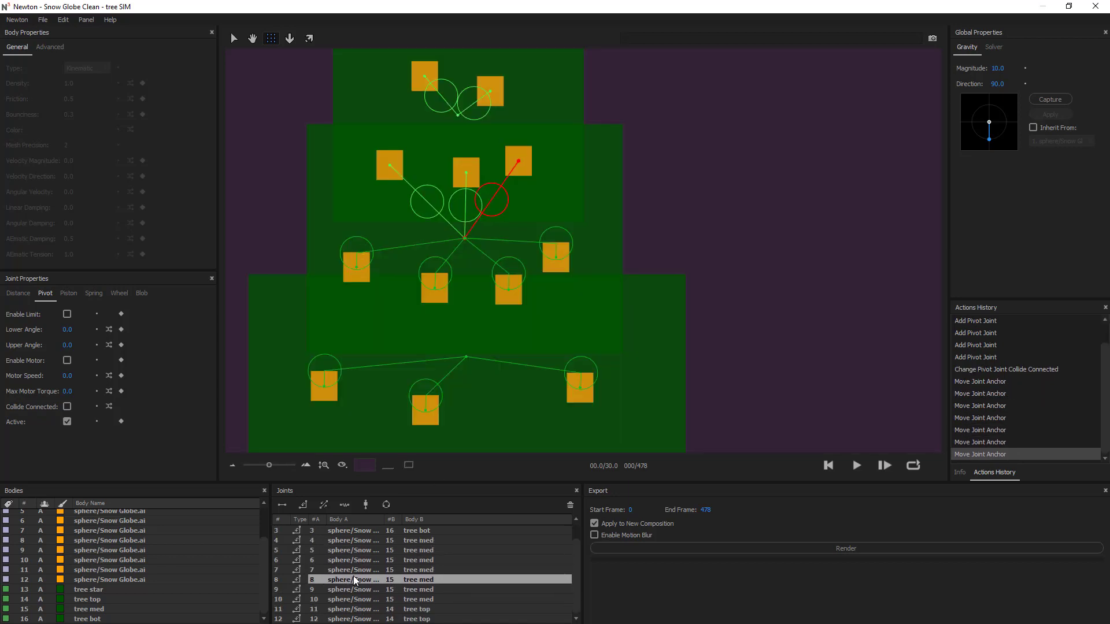
Step: Move the anchors of pivot joints 8 to 10 on tree med to the top edge of their spheres
{"action": "left_click_drag", "start_coordinate": [491, 199], "coordinate": [517, 162]}
{"action": "left_click", "coordinate": [355, 590]}
{"action": "left_click_drag", "start_coordinate": [465, 205], "coordinate": [466, 173]}
{"action": "left_click", "coordinate": [355, 600]}
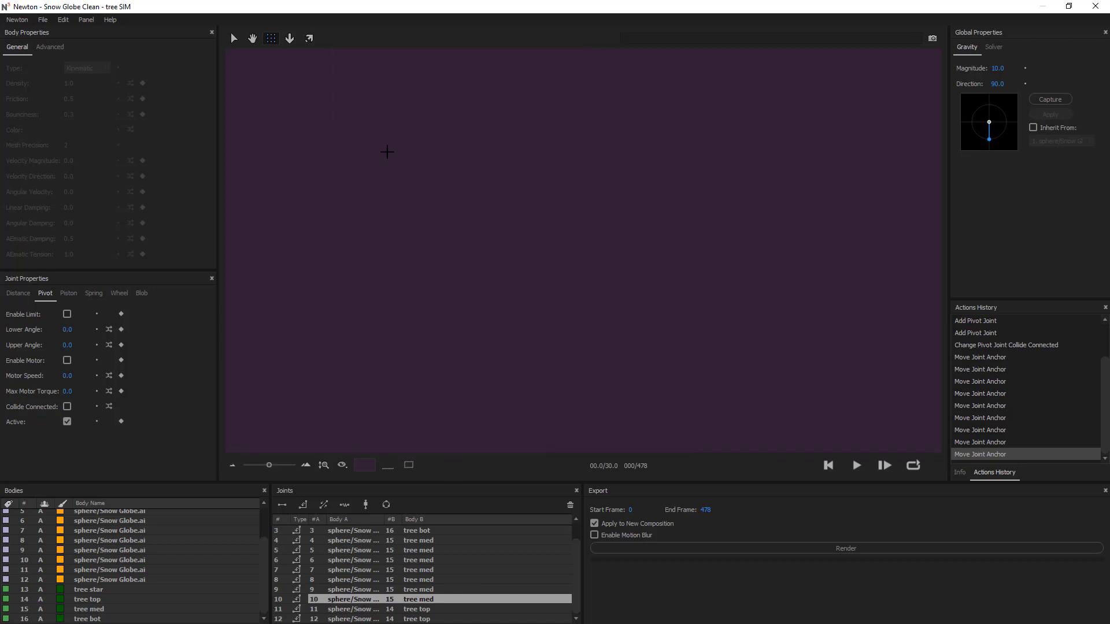
{"action": "left_click_drag", "start_coordinate": [387, 152], "coordinate": [389, 150]}
Step: Move the anchors of pivot joints 11 and 12 on tree top to the top edge of their spheres
{"action": "left_click", "coordinate": [370, 610]}
{"action": "left_click_drag", "start_coordinate": [475, 103], "coordinate": [424, 61]}
{"action": "left_click", "coordinate": [368, 619]}
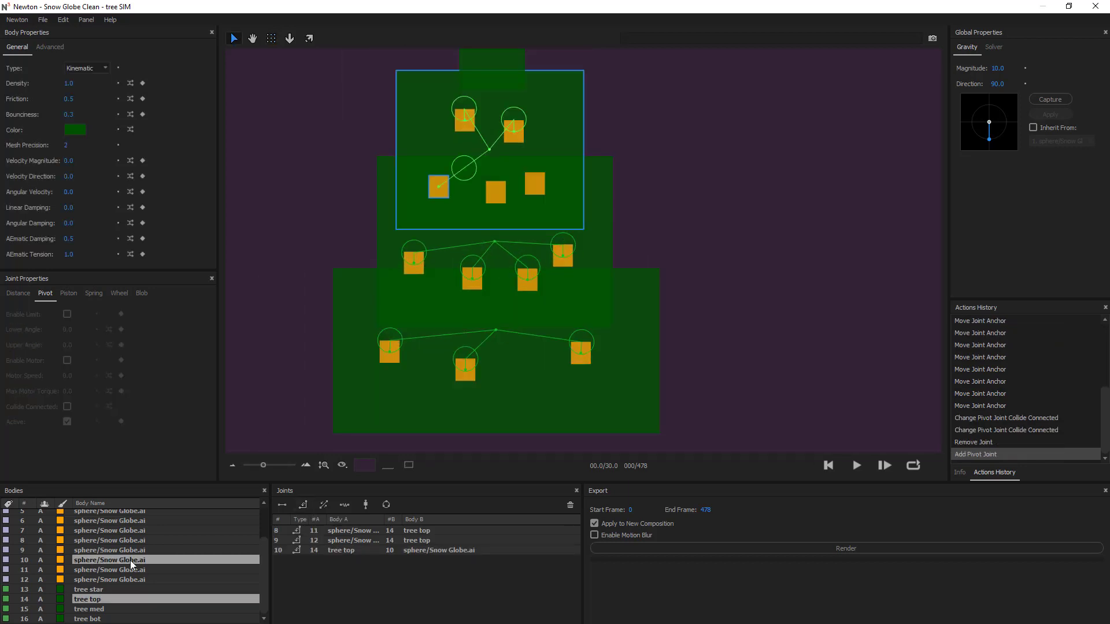
Step: Add pivot joints connecting spheres 10, 9 and 8 to tree top instead of tree med
{"action": "left_click", "coordinate": [132, 552], "text": "ctrl"}
{"action": "left_click", "coordinate": [132, 560], "text": "ctrl"}
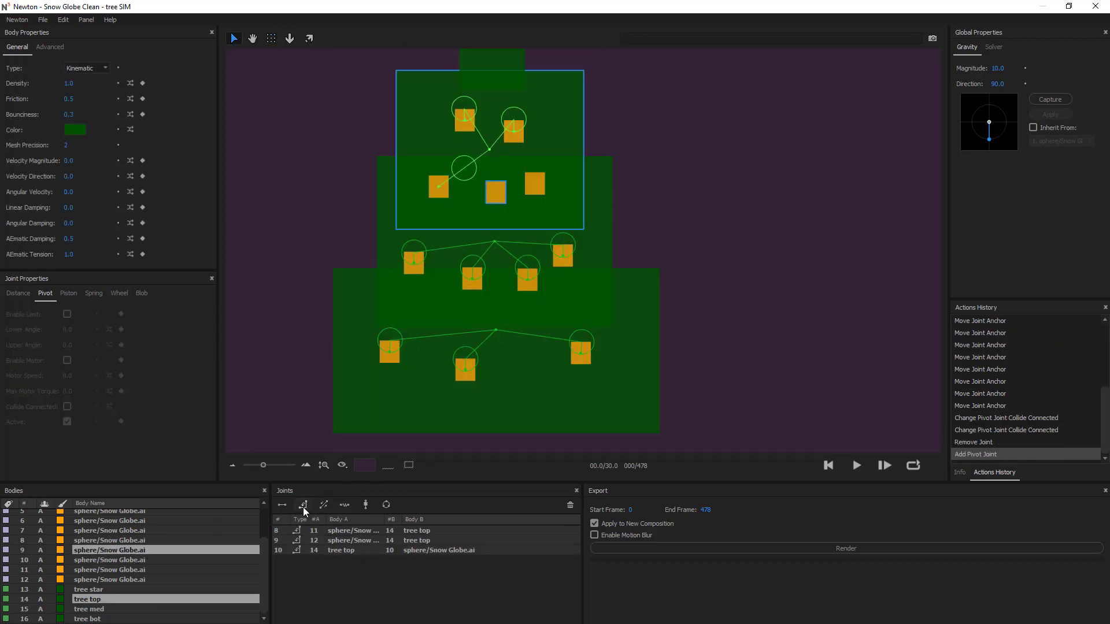
{"action": "left_click", "coordinate": [303, 506]}
{"action": "left_click", "coordinate": [132, 542], "text": "ctrl"}
{"action": "left_click", "coordinate": [132, 551], "text": "ctrl"}
{"action": "left_click", "coordinate": [303, 505]}
Step: Move the anchors of the three new tree top joints to the top edge of spheres 10, 9 and 8
{"action": "left_click", "coordinate": [342, 551]}
{"action": "left_click_drag", "start_coordinate": [464, 168], "coordinate": [439, 175]}
{"action": "left_click_drag", "start_coordinate": [493, 172], "coordinate": [497, 181]}
{"action": "left_click_drag", "start_coordinate": [511, 166], "coordinate": [534, 171]}
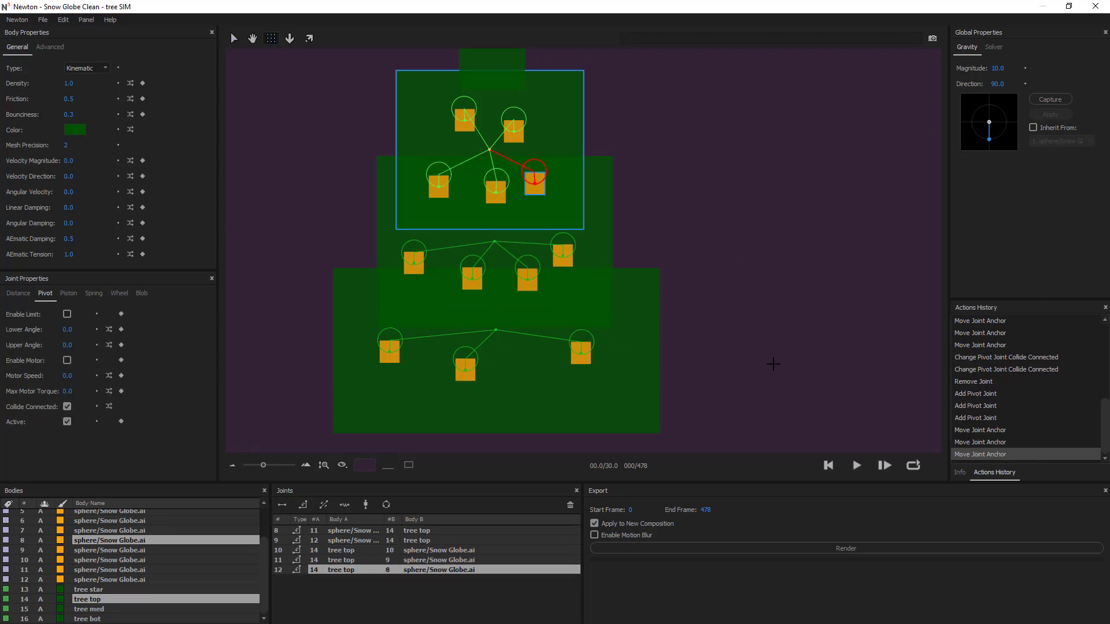
Step: Preview the simulation from the start and turn off Collide Connected for pivot joints 10 to 12 on tree top
{"action": "left_click", "coordinate": [857, 471]}
{"action": "left_click", "coordinate": [828, 466]}
{"action": "left_click", "coordinate": [354, 551], "text": "shift"}
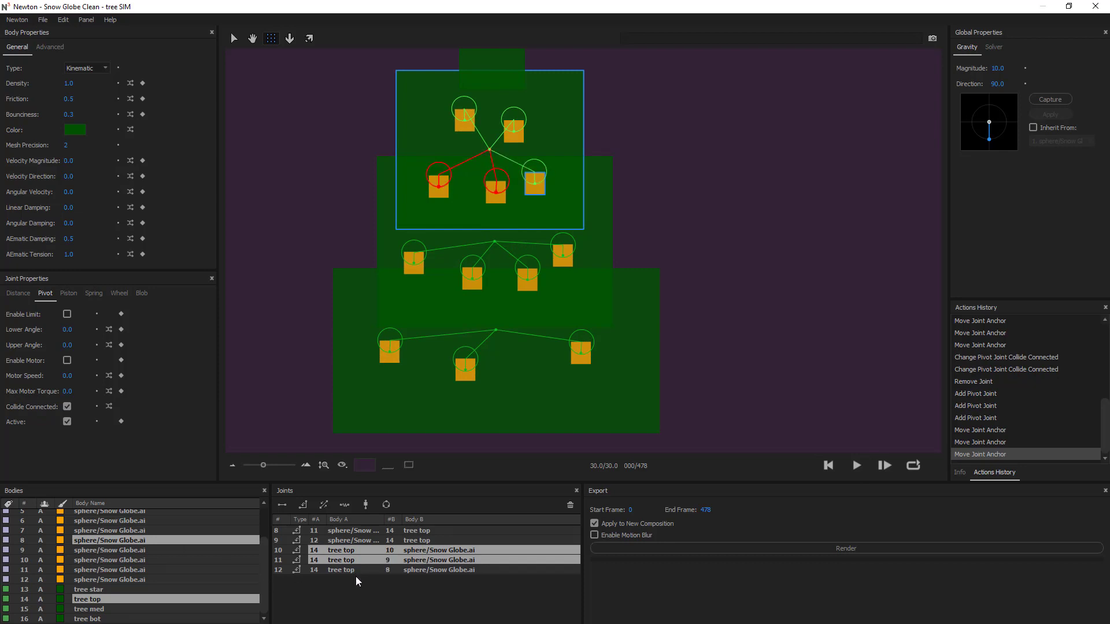
{"action": "left_click", "coordinate": [67, 407]}
Step: Preview the simulation with the corrected tree top joints, rewind it and deselect everything
{"action": "left_click", "coordinate": [857, 465]}
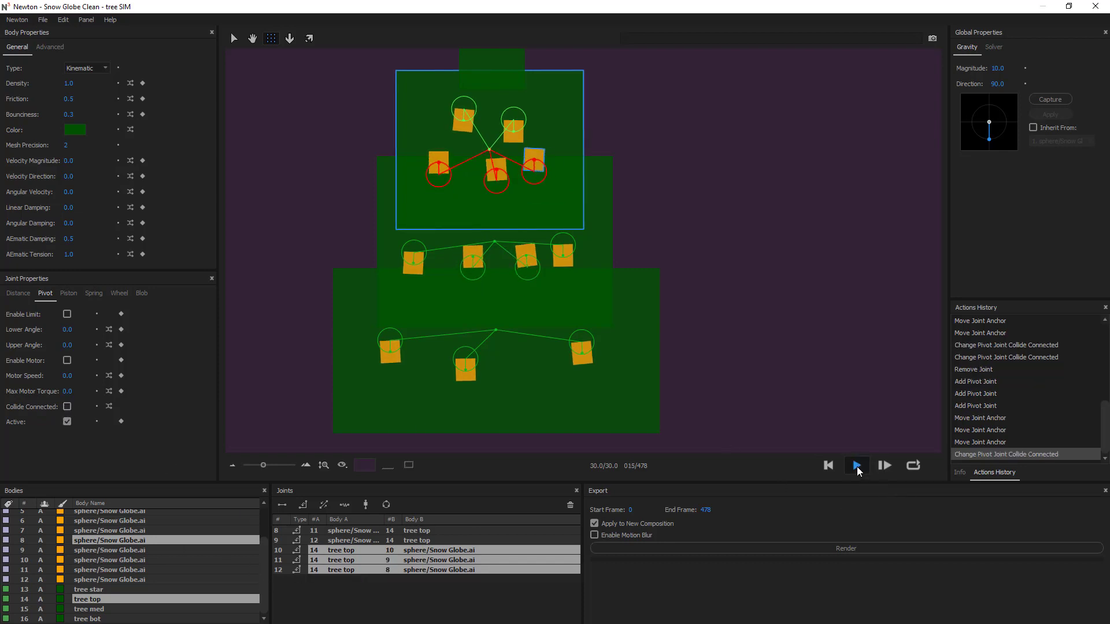
{"action": "left_click", "coordinate": [828, 466]}
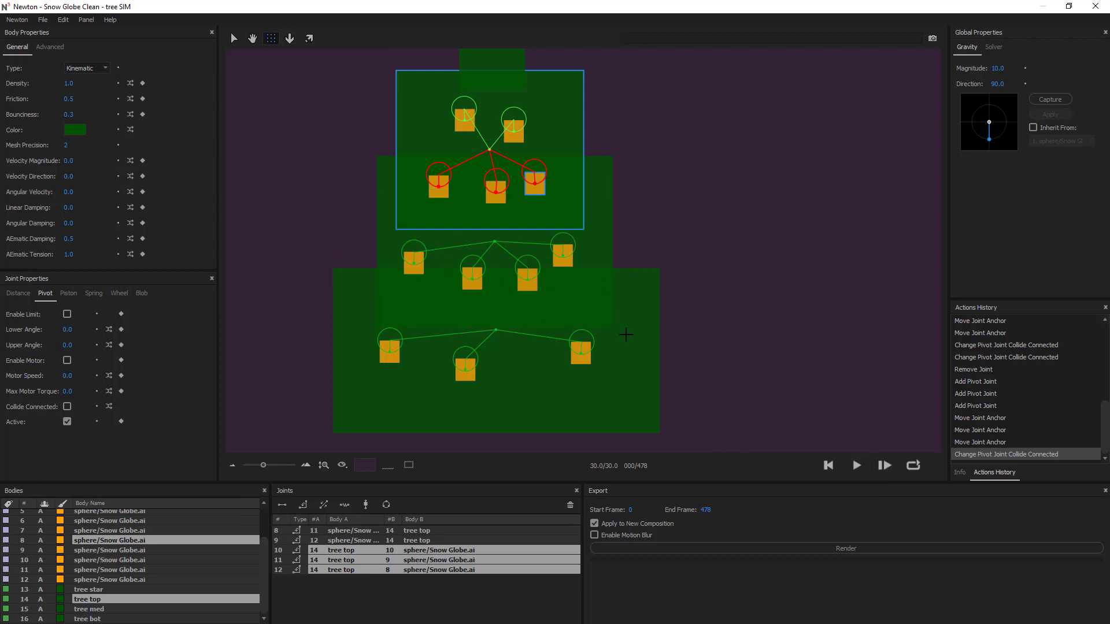
{"action": "key", "text": "v"}
{"action": "scroll", "coordinate": [635, 300], "scroll_direction": "down", "scroll_amount": 2}
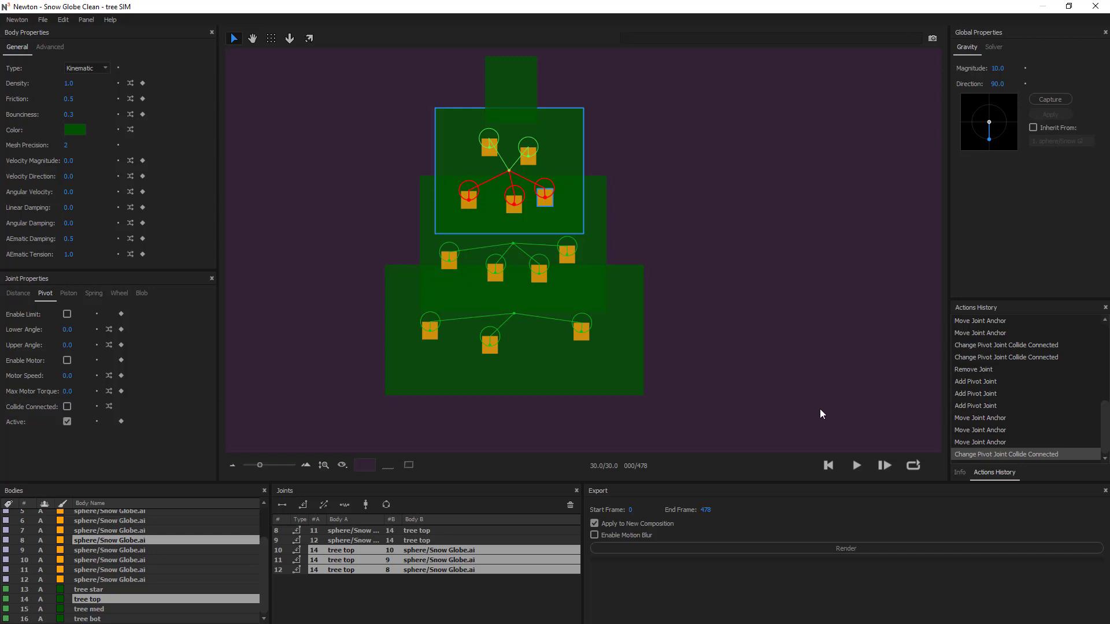
{"action": "left_click", "coordinate": [812, 373]}
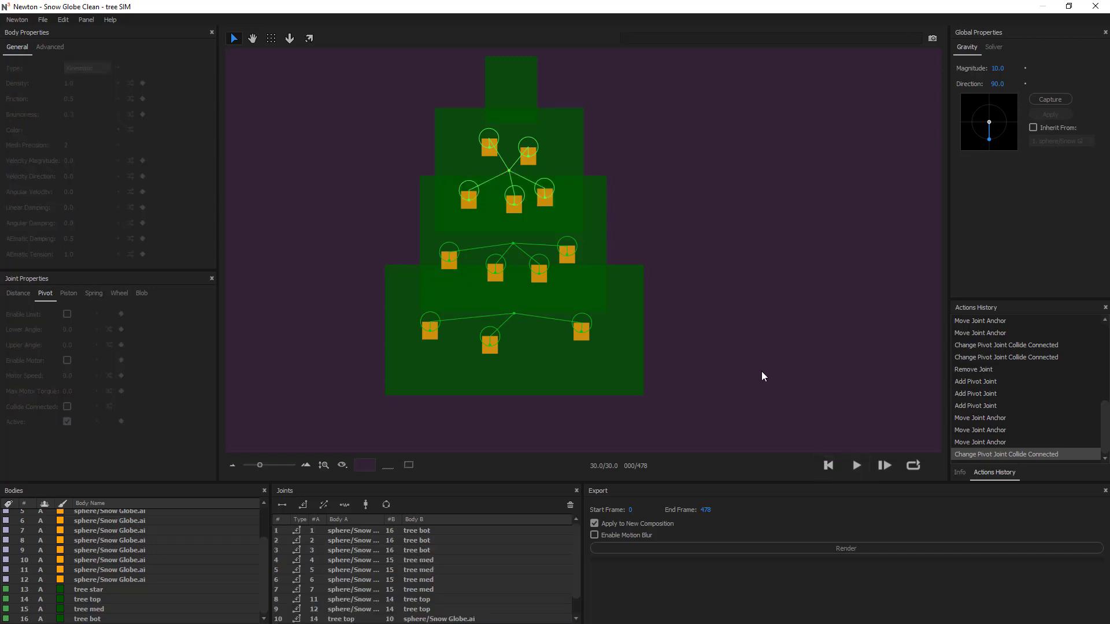
Step: Turn off Collide With group A for all the spheres and preview the simulation
{"action": "left_click", "coordinate": [131, 551]}
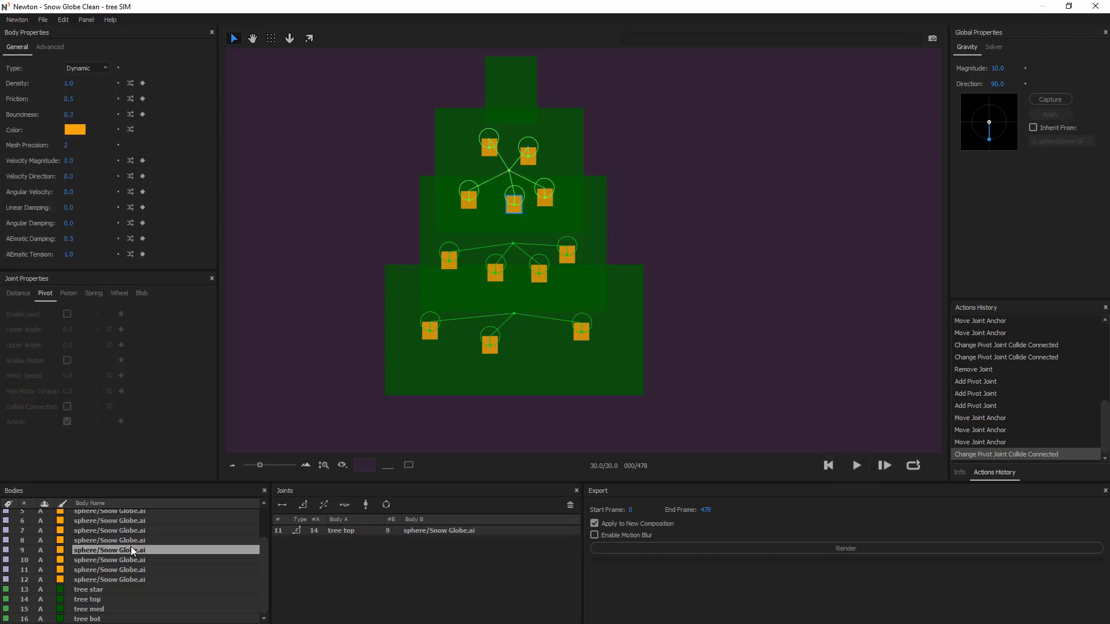
{"action": "key", "text": "c"}
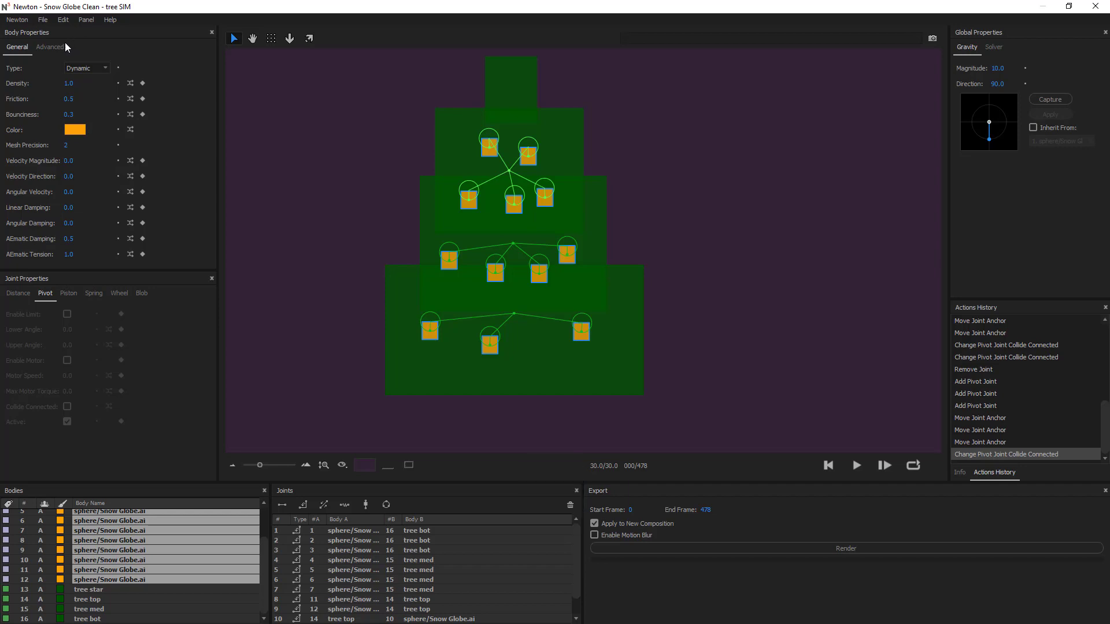
{"action": "left_click", "coordinate": [51, 47]}
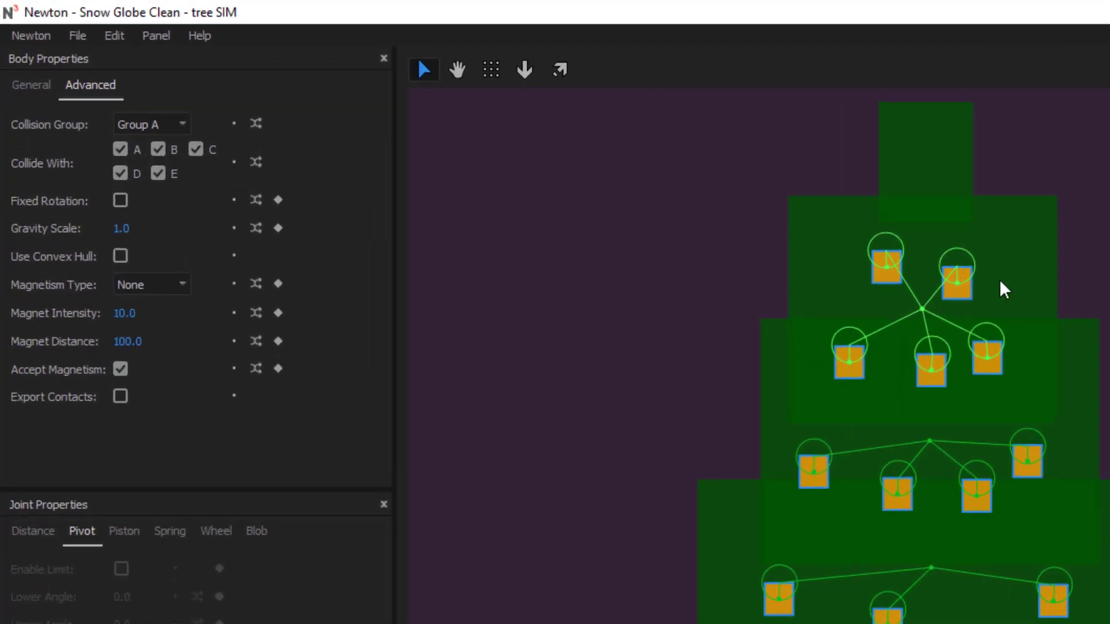
{"action": "left_click", "coordinate": [129, 161]}
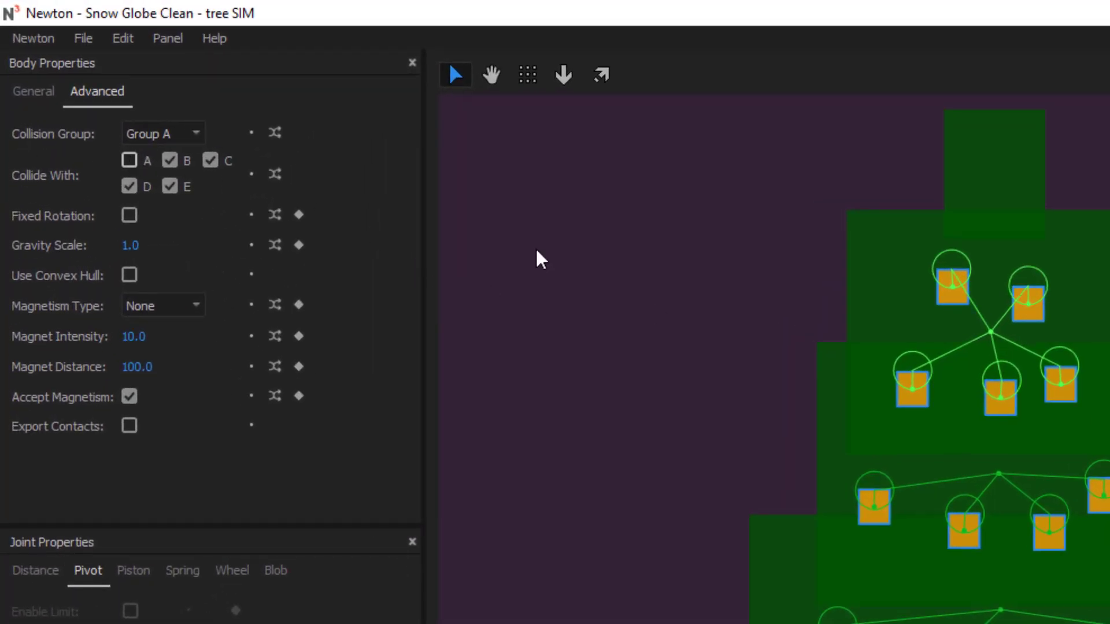
{"action": "left_click", "coordinate": [538, 255]}
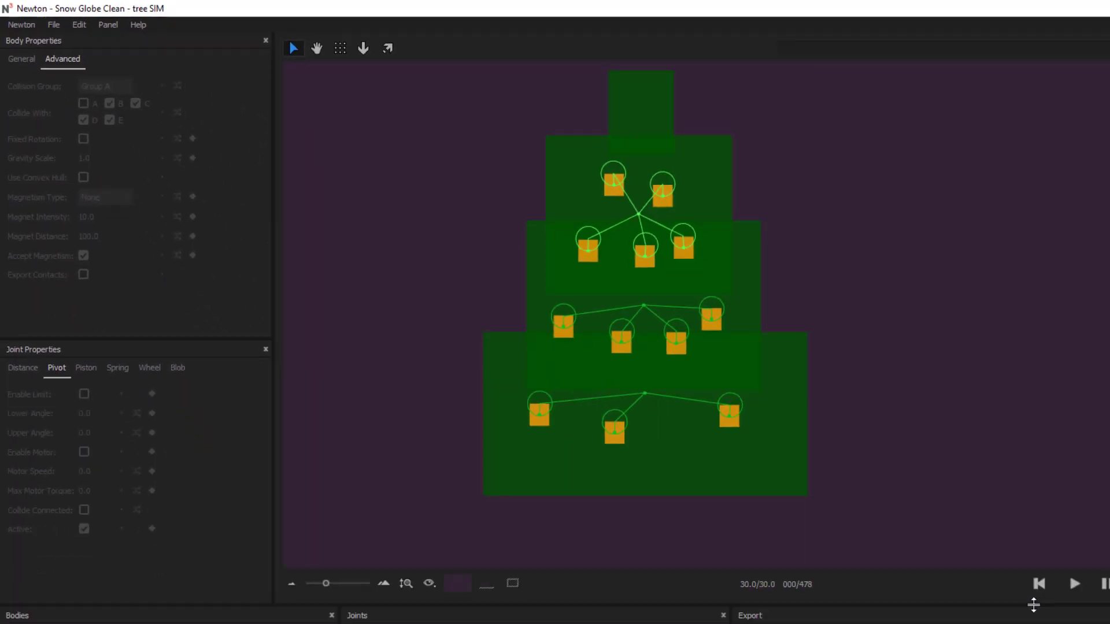
{"action": "left_click", "coordinate": [1075, 584]}
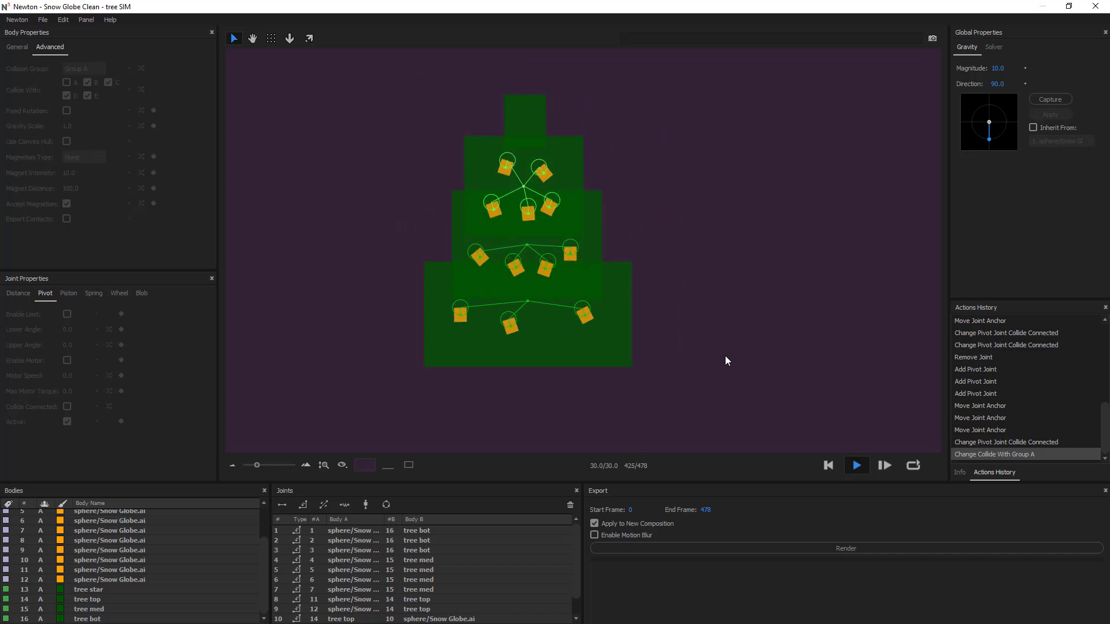
{"action": "left_click", "coordinate": [826, 465]}
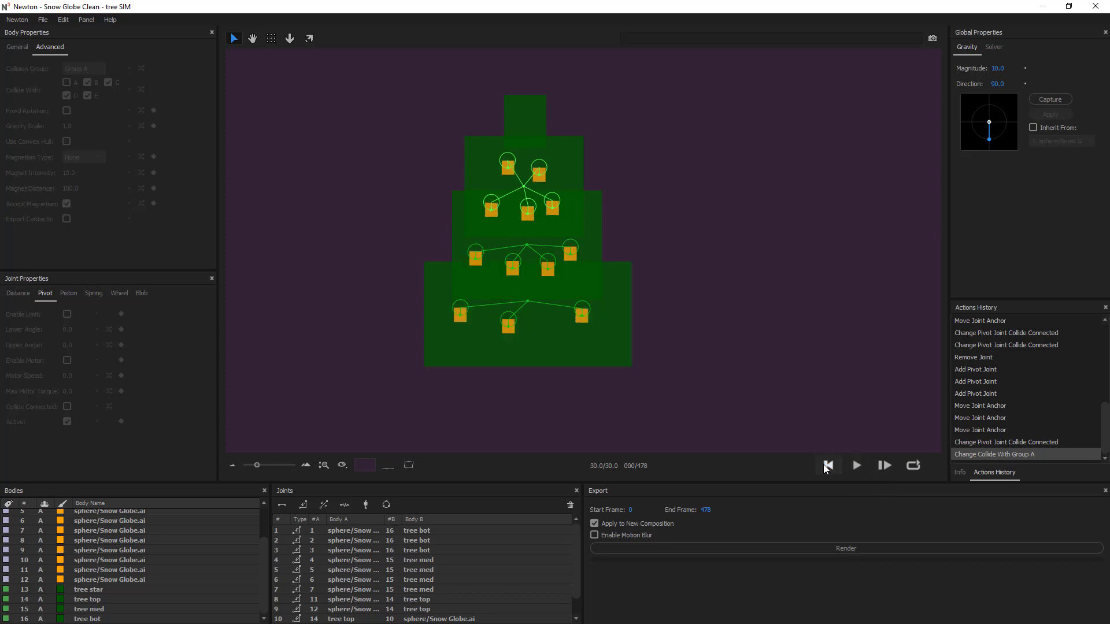
Step: Set the Angular Damping of all the spheres to 1.0 and preview the simulation
{"action": "left_click", "coordinate": [129, 560]}
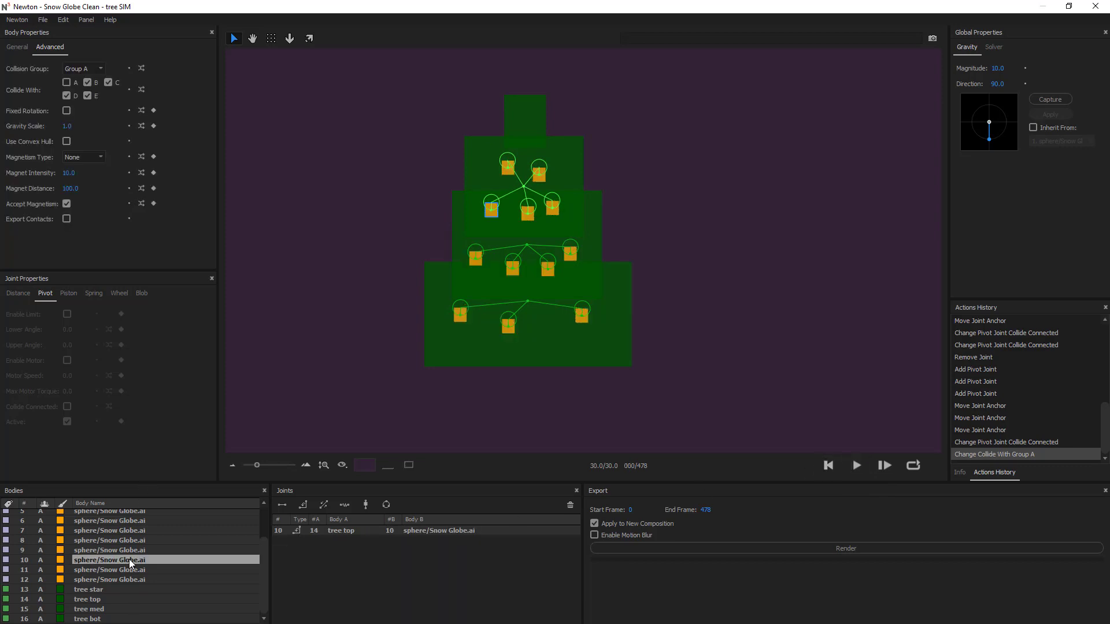
{"action": "key", "text": "c"}
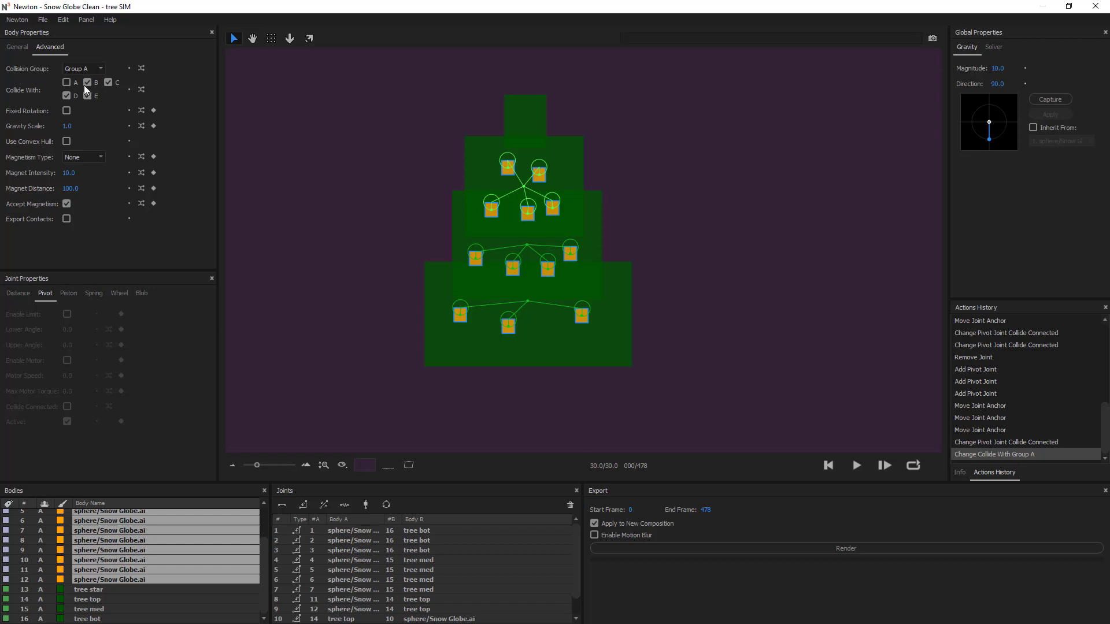
{"action": "left_click", "coordinate": [20, 49]}
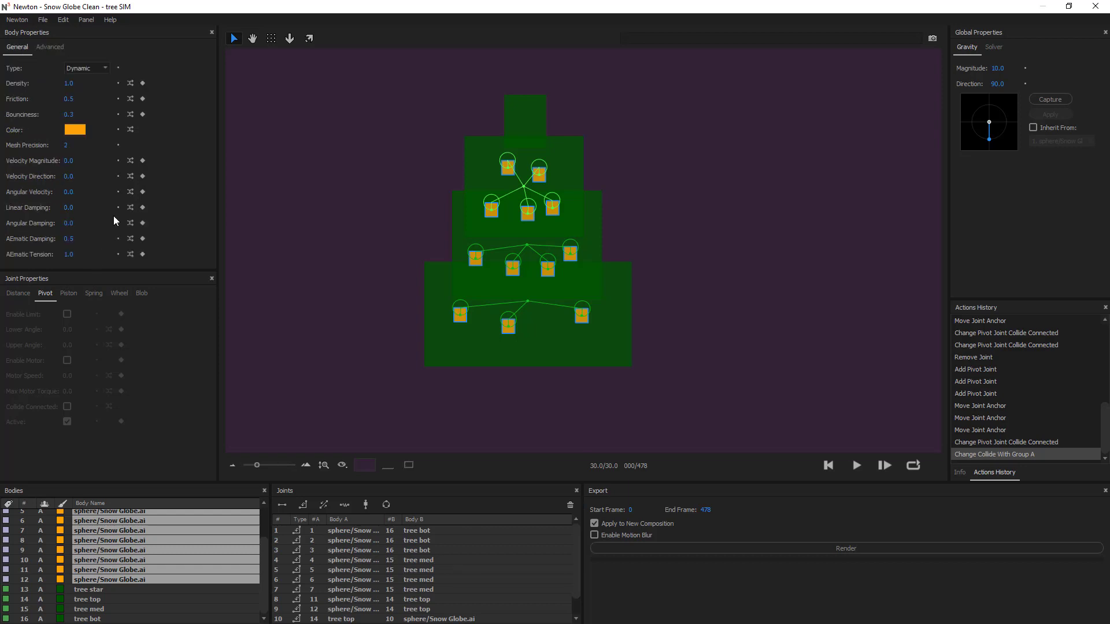
{"action": "left_click", "coordinate": [76, 225]}
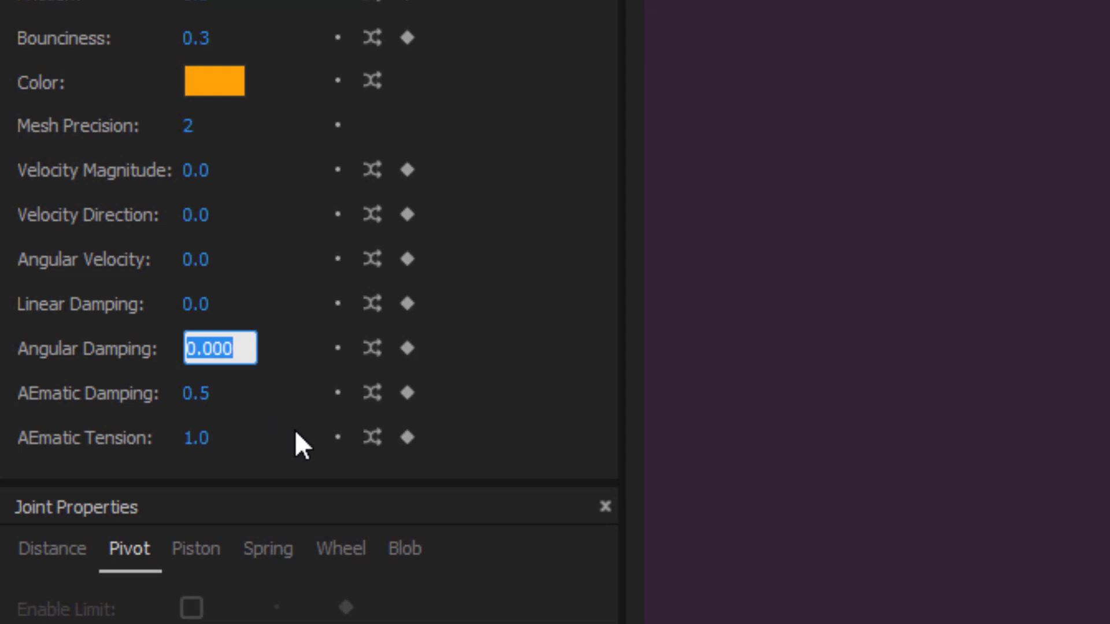
{"action": "type", "text": "0."}
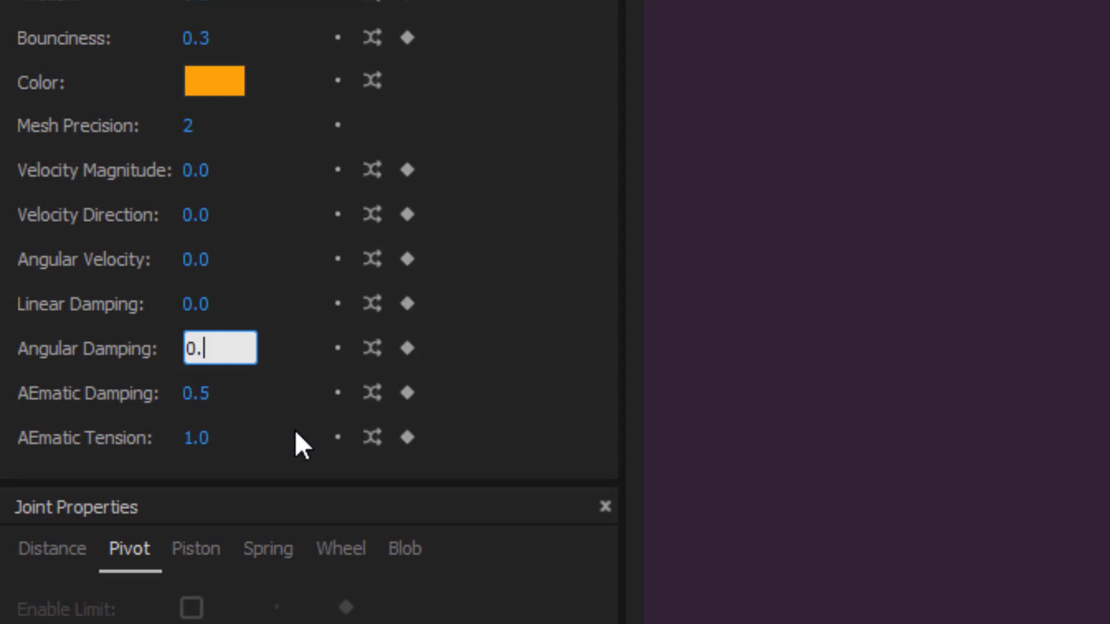
{"action": "type", "text": "3"}
{"action": "key", "text": "BackSpace"}
{"action": "key", "text": "BackSpace"}
{"action": "key", "text": "BackSpace"}
{"action": "type", "text": "1"}
{"action": "key", "text": "Return"}
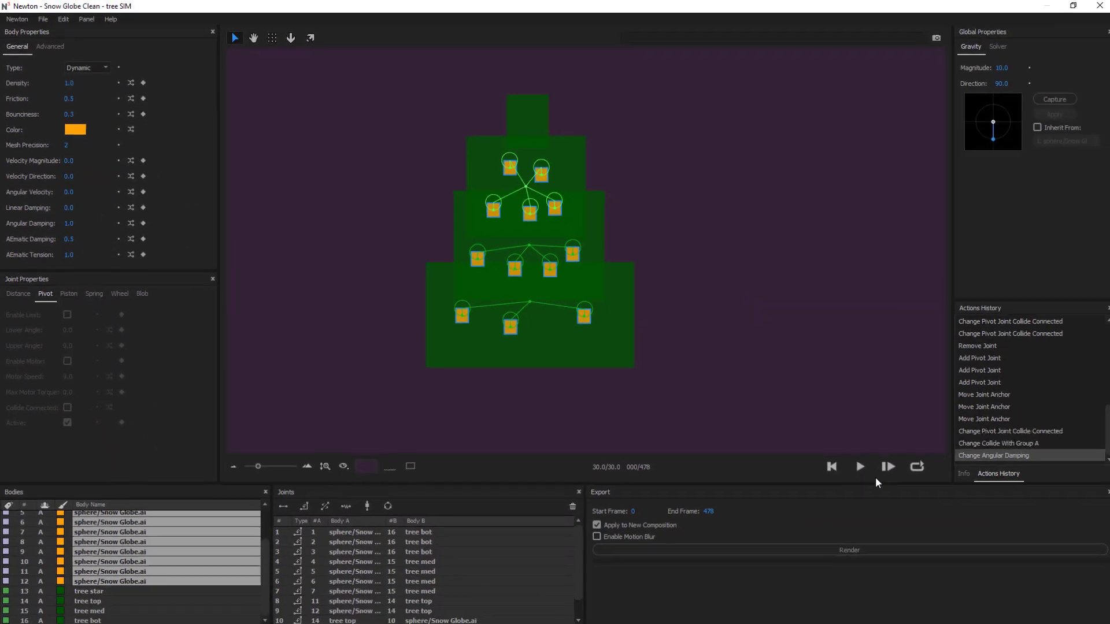
{"action": "left_click", "coordinate": [861, 467]}
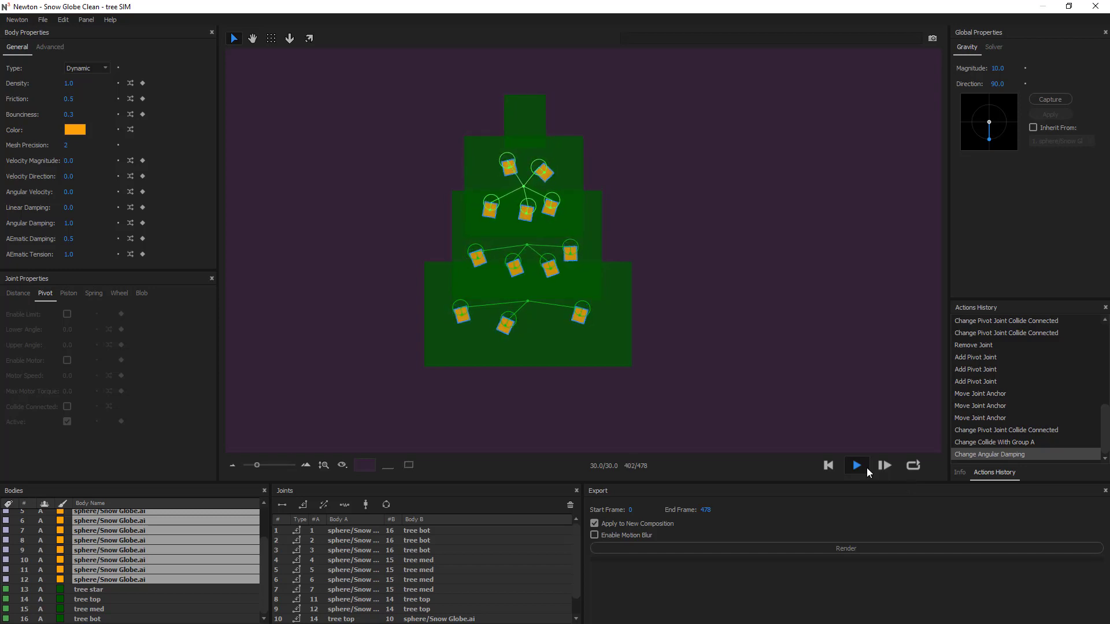
{"action": "left_click", "coordinate": [828, 468]}
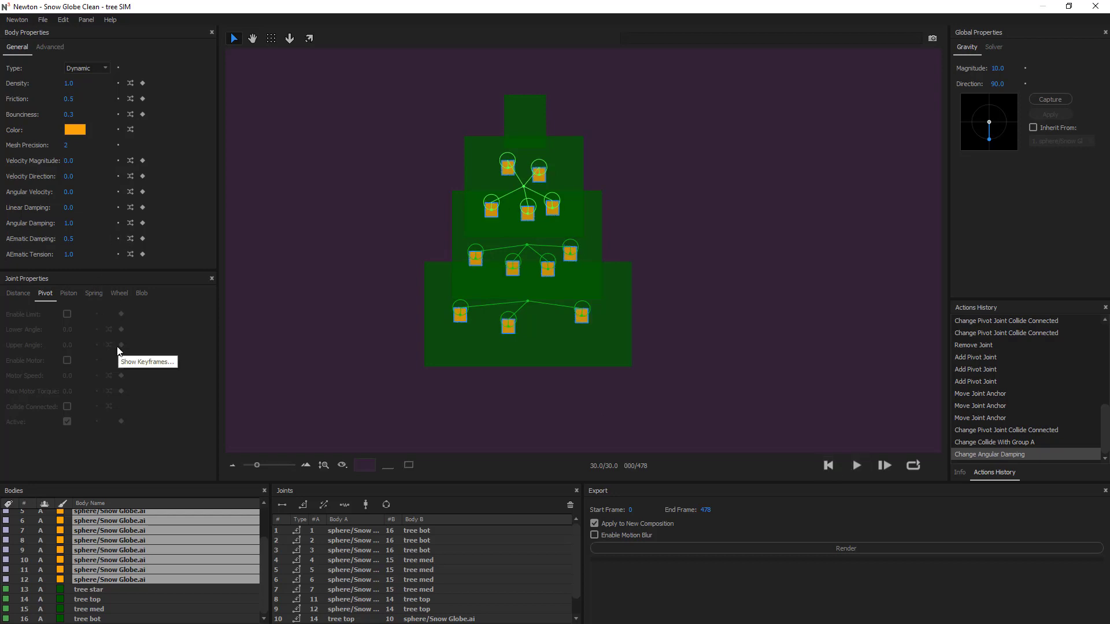
Step: Raise the selected spheres' Angular Damping further and preview the simulation
{"action": "left_click", "coordinate": [74, 224]}
{"action": "key", "text": "Return"}
{"action": "key", "text": "space"}
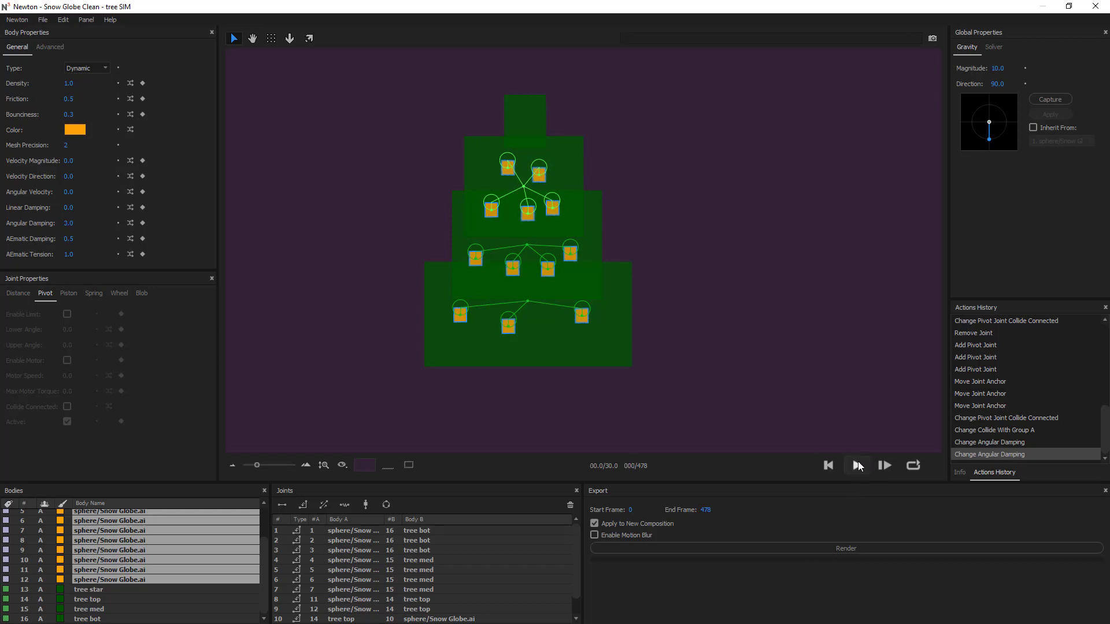
Step: Render the simulation to a new After Effects composition and rename it tree + sphere SIM
{"action": "left_click", "coordinate": [856, 546]}
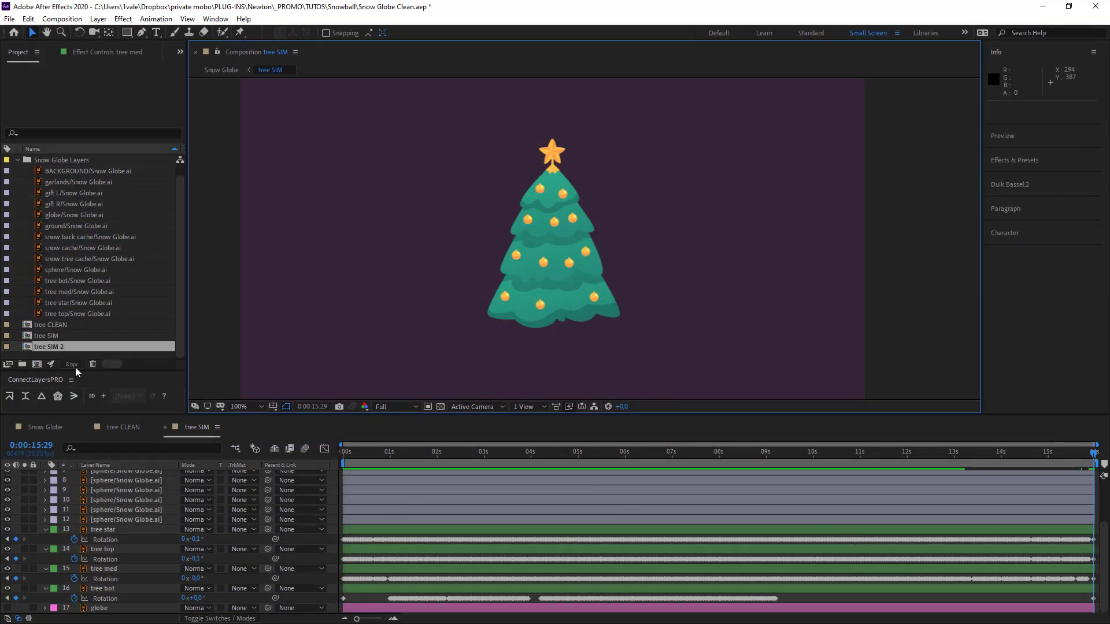
{"action": "left_click", "coordinate": [69, 349]}
{"action": "key", "text": "Return"}
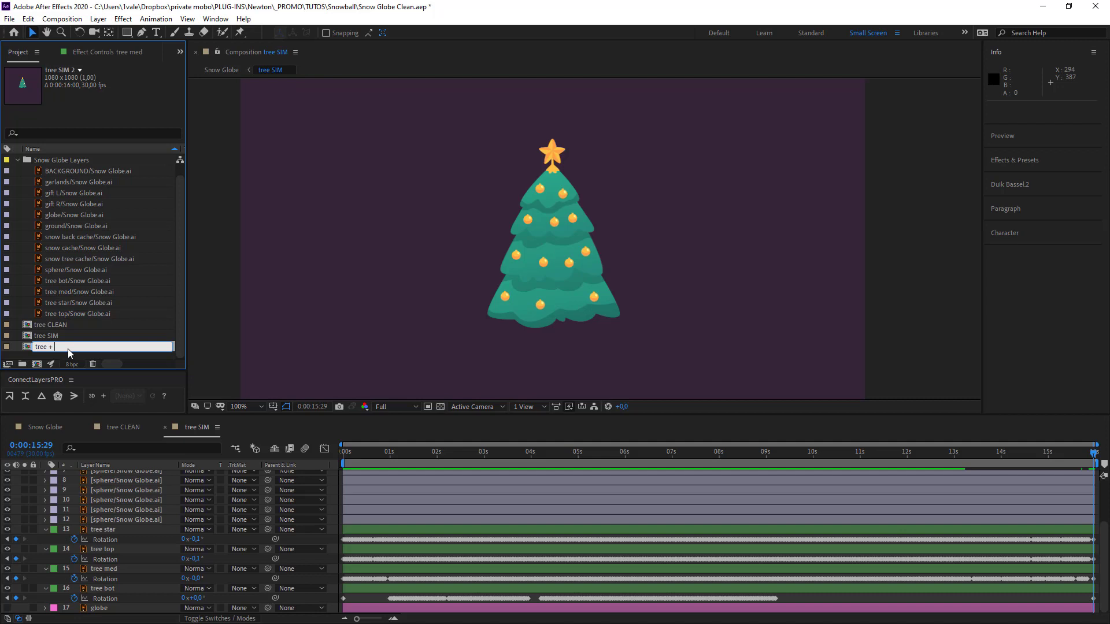
{"action": "key", "text": "Return"}
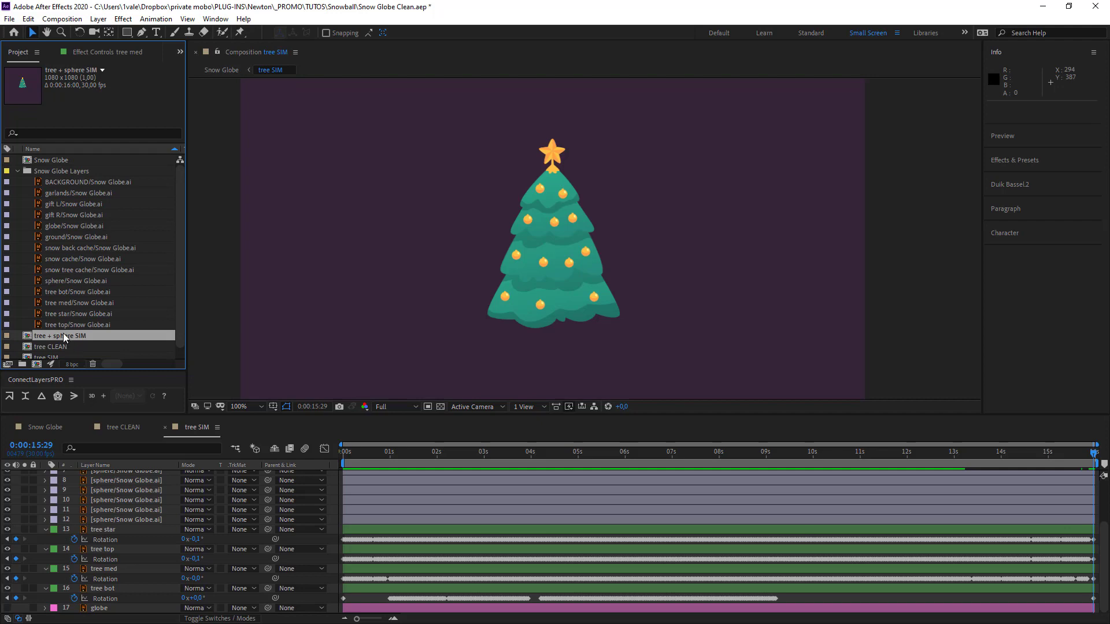
Step: Open the tree + sphere SIM composition and play back the swinging ornaments
{"action": "double_click", "coordinate": [64, 336]}
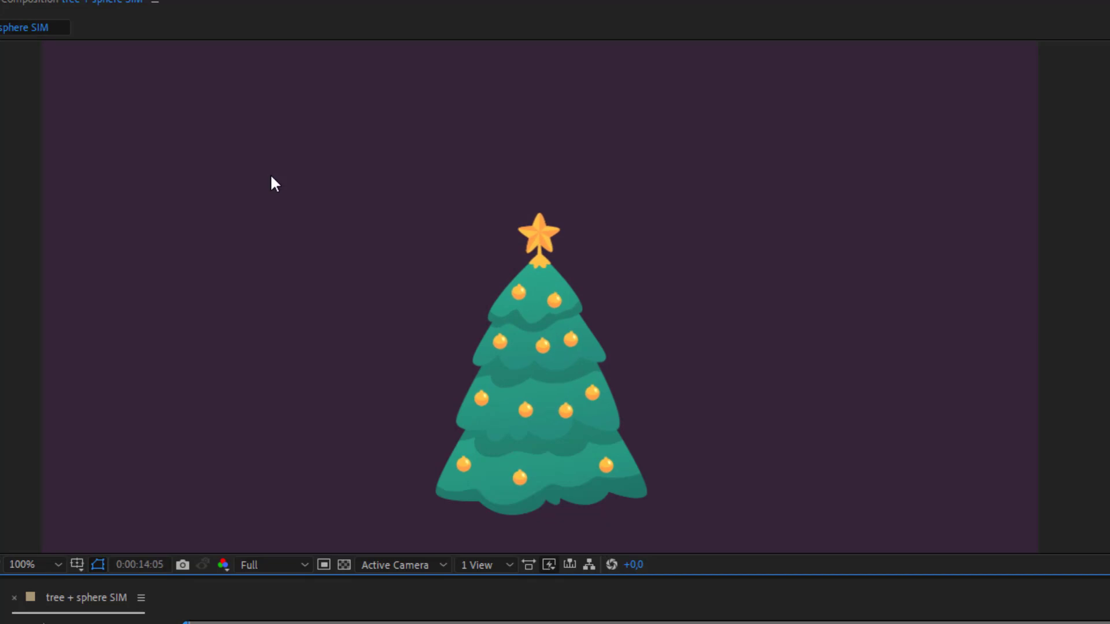
{"action": "key", "text": "space"}
Step: In the Snow Globe composition, replace the source of the tree SIM layer with tree + sphere SIM
{"action": "left_click", "coordinate": [49, 424]}
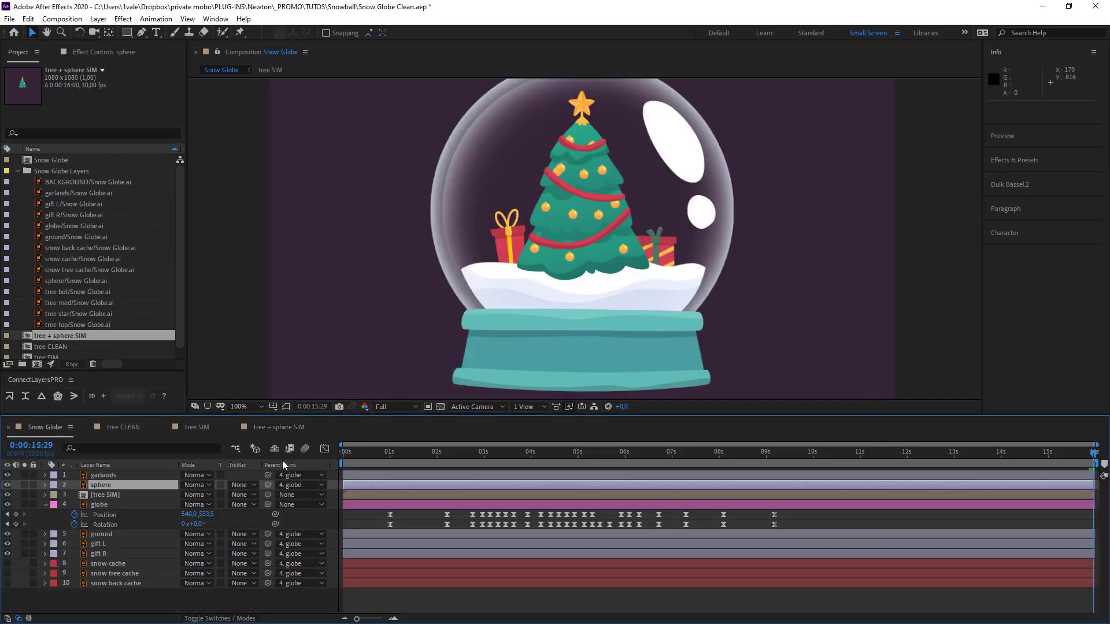
{"action": "left_click", "coordinate": [105, 495]}
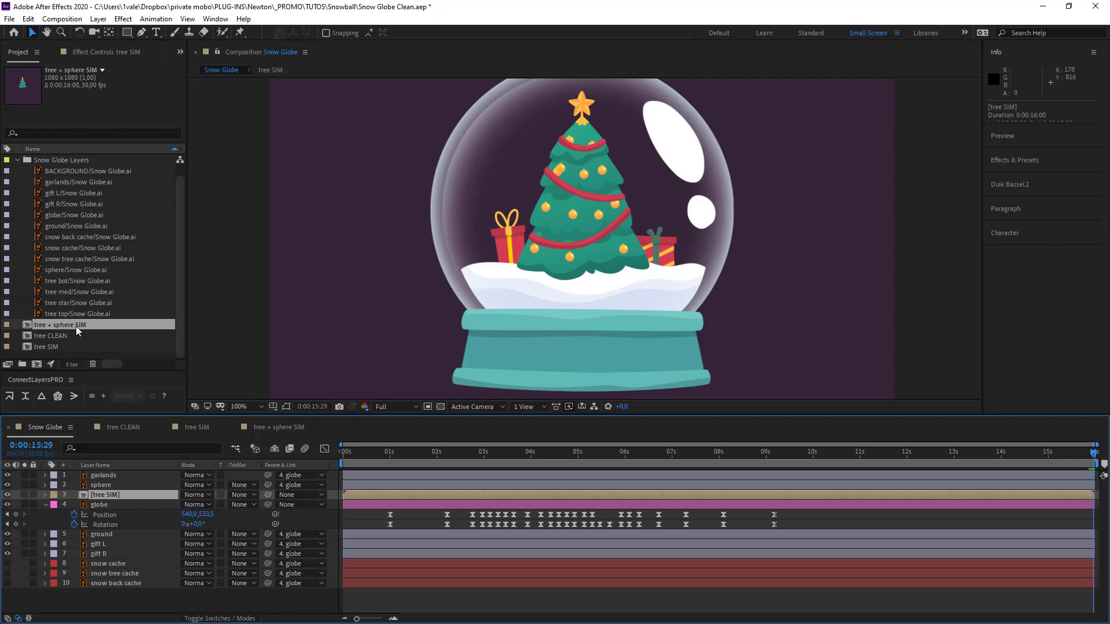
{"action": "left_click_drag", "start_coordinate": [74, 328], "coordinate": [259, 431]}
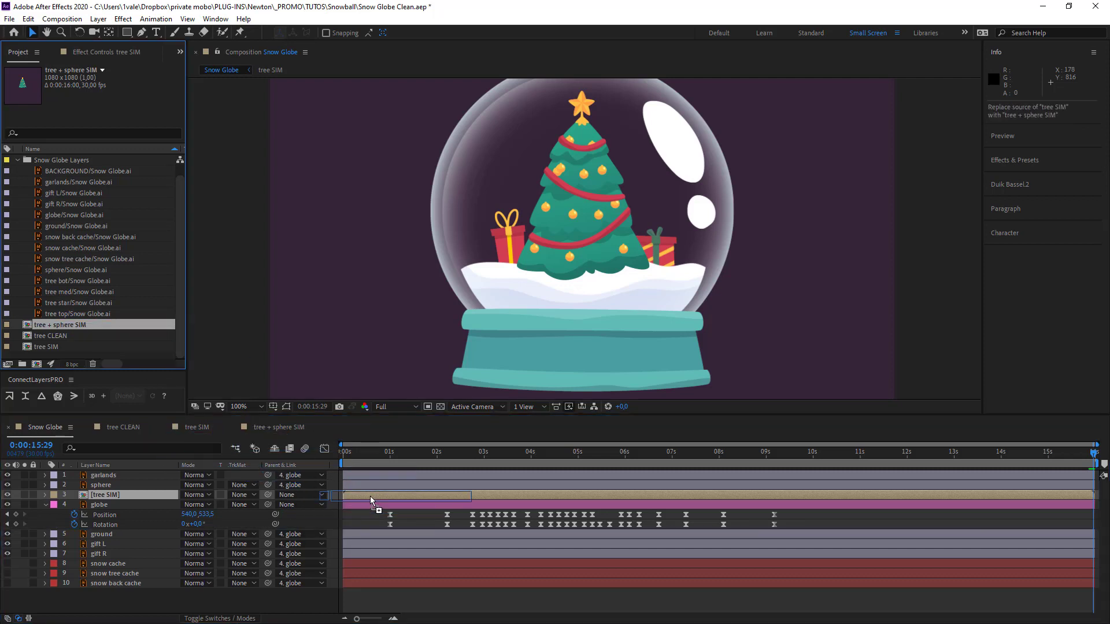
{"action": "left_click_drag", "start_coordinate": [370, 499], "coordinate": [371, 499]}
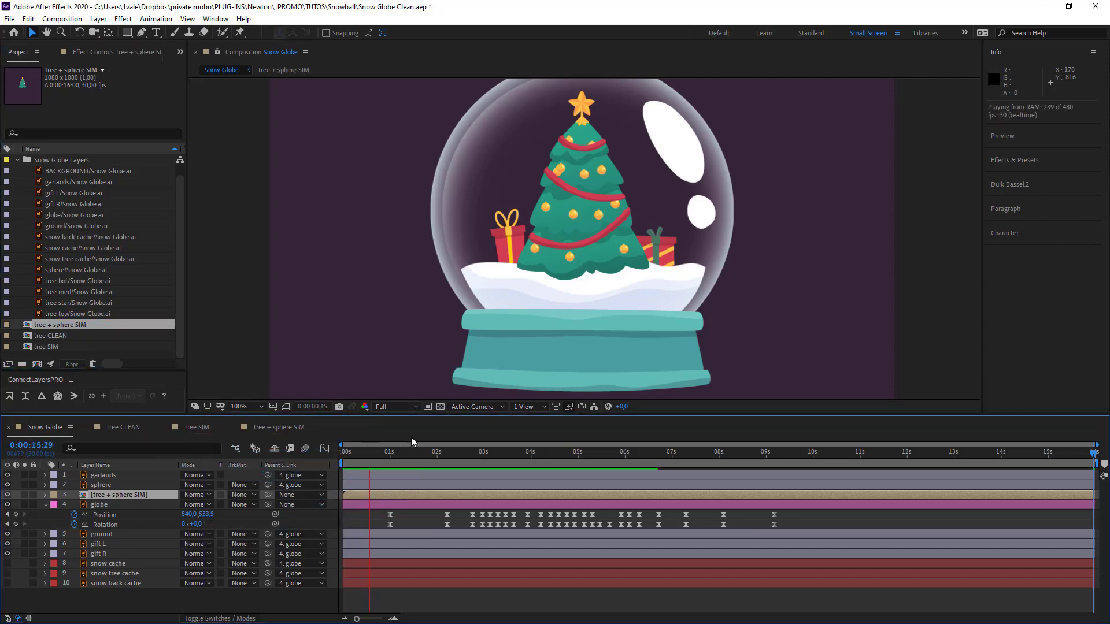